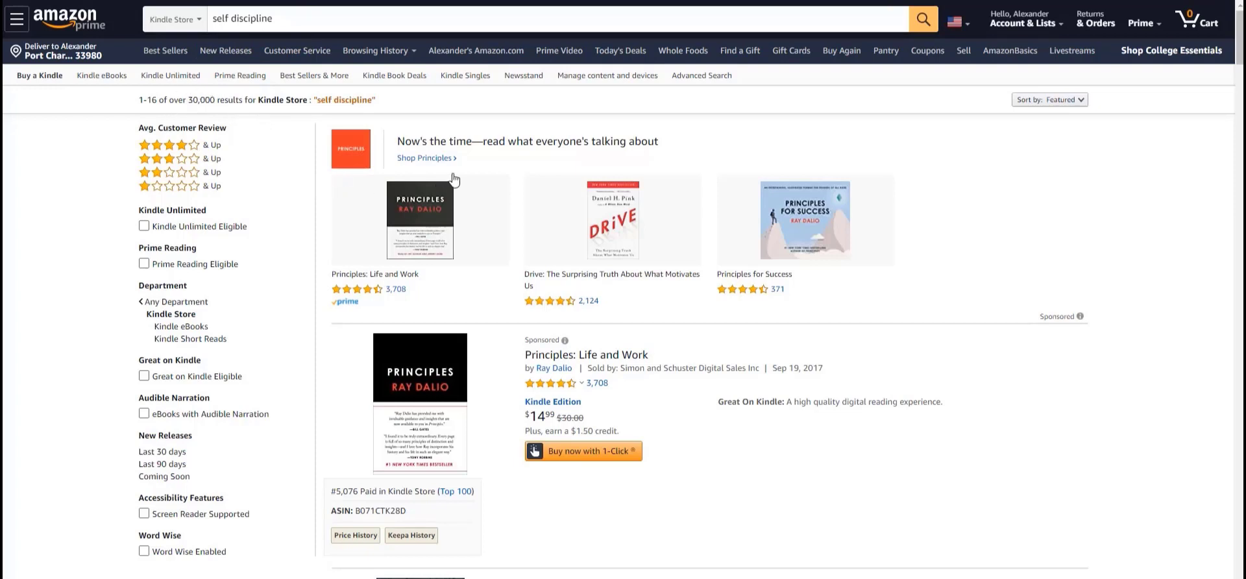
# Examine the first page of Kindle Store results for "self discipline", including the product details of the "Self-Discipline: 4 Books in 1" bundle
pyautogui.scroll(-3, 602, 230)
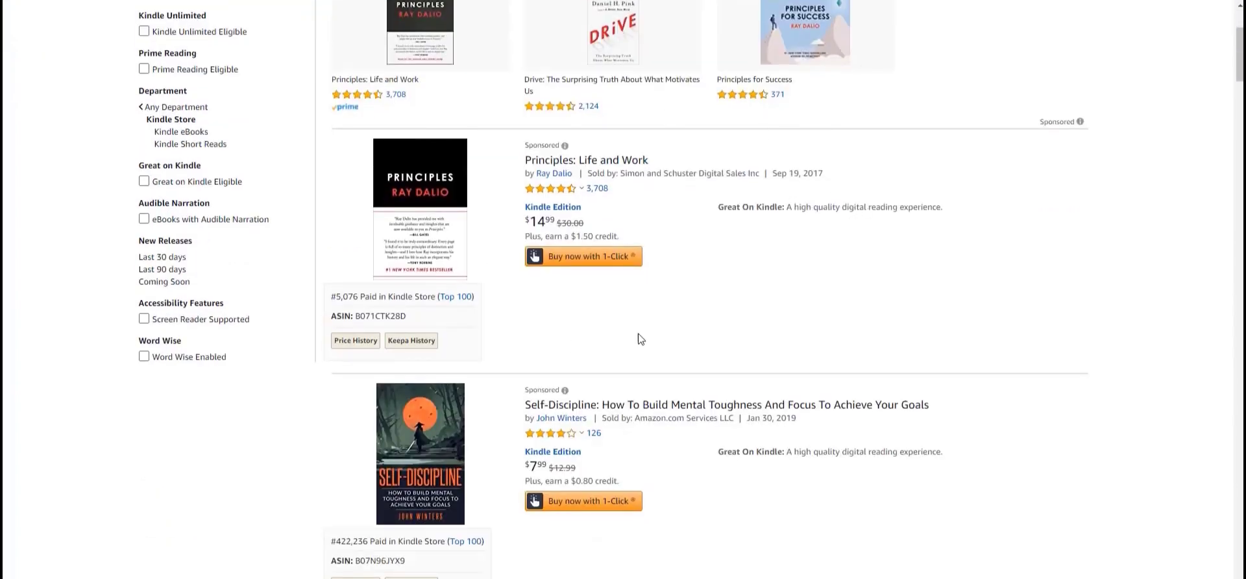
pyautogui.scroll(-4, 676, 301)
pyautogui.scroll(-7, 679, 305)
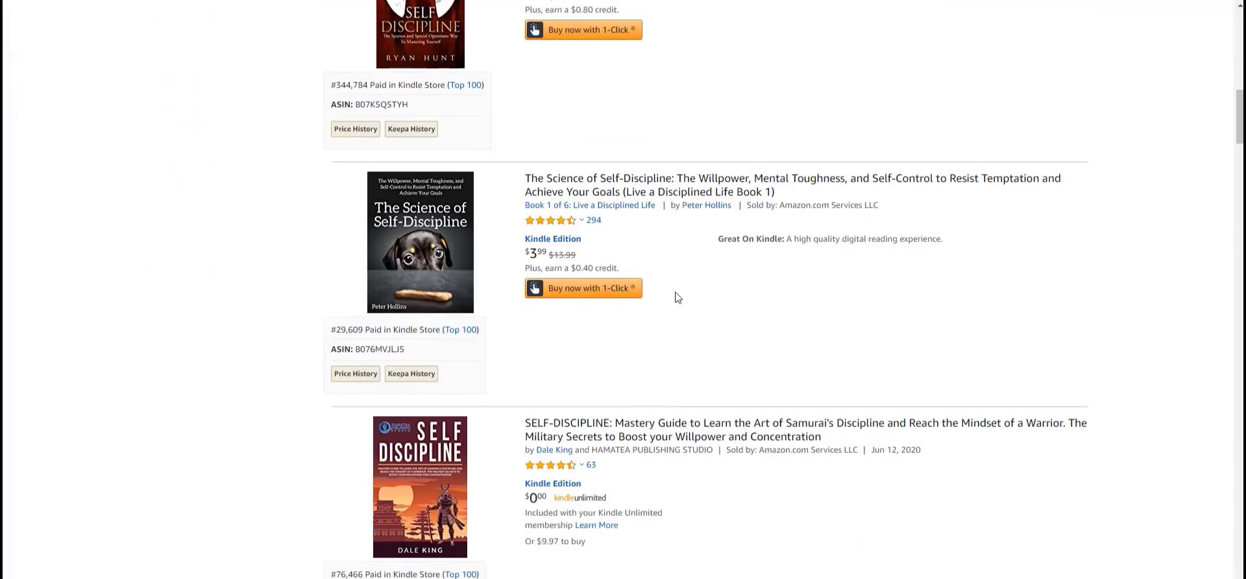
pyautogui.scroll(-4, 690, 299)
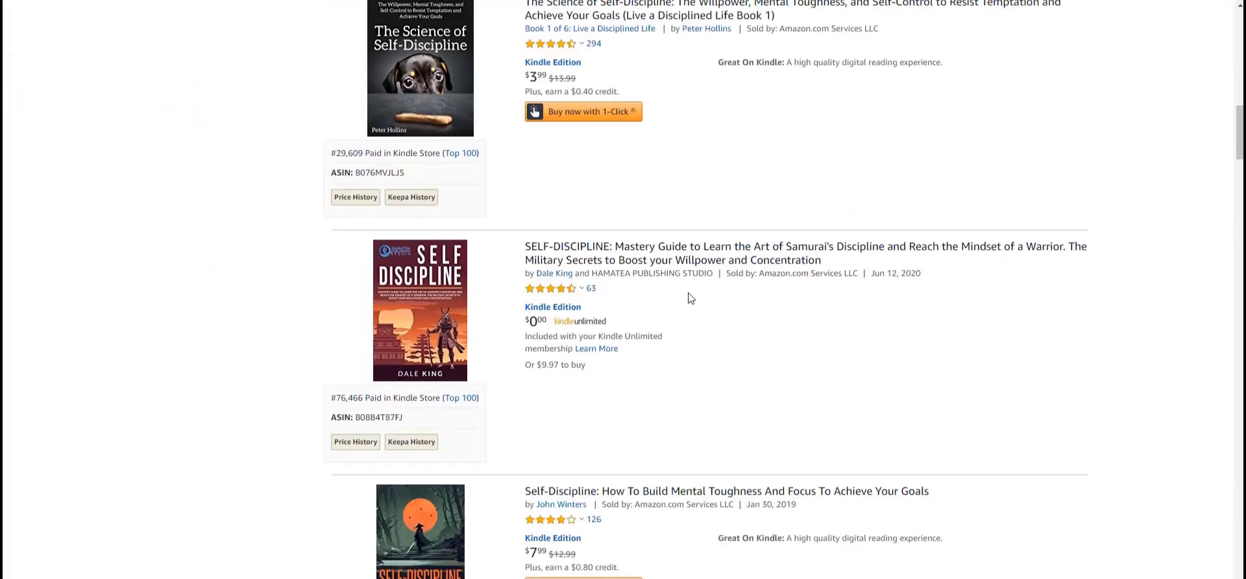
pyautogui.scroll(-6, 695, 279)
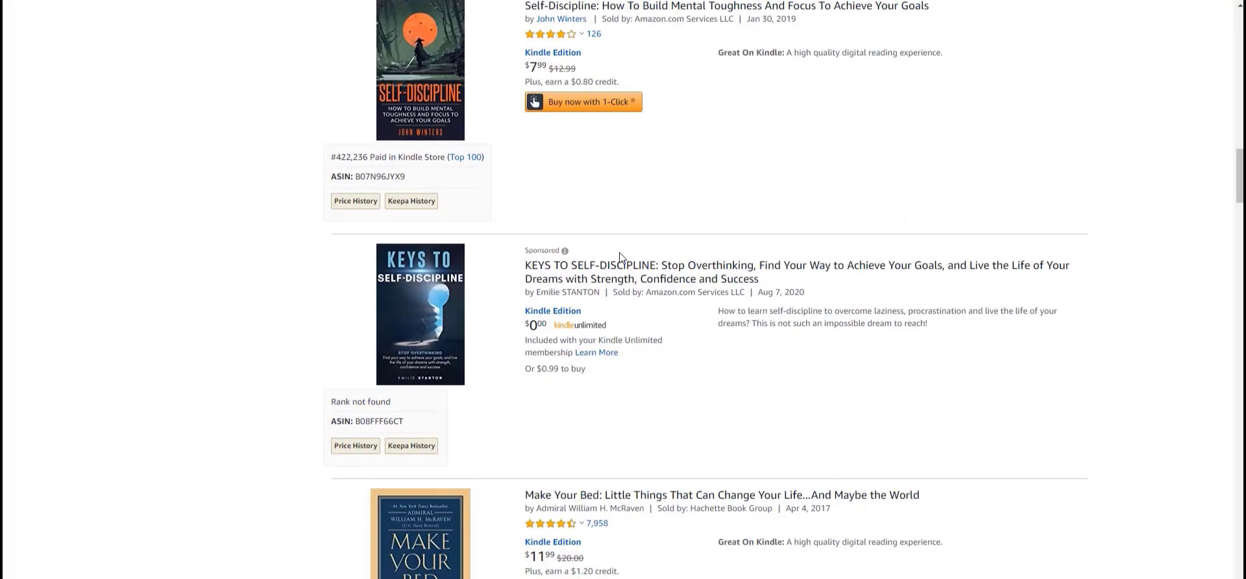
pyautogui.scroll(-4, 649, 239)
pyautogui.scroll(-3, 623, 250)
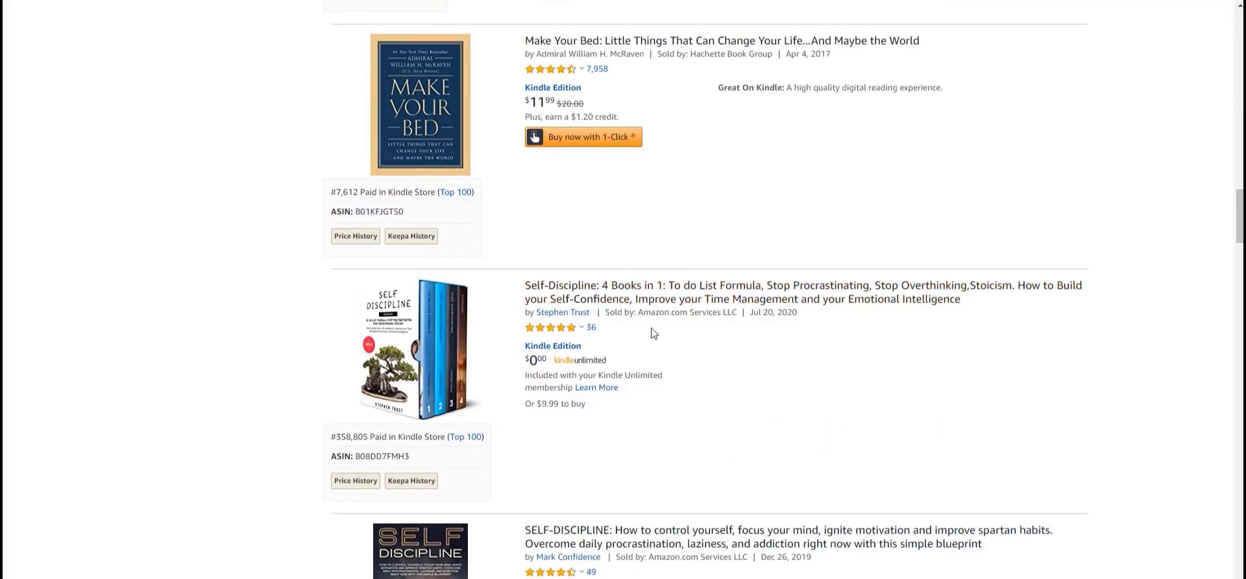
pyautogui.scroll(-3, 689, 363)
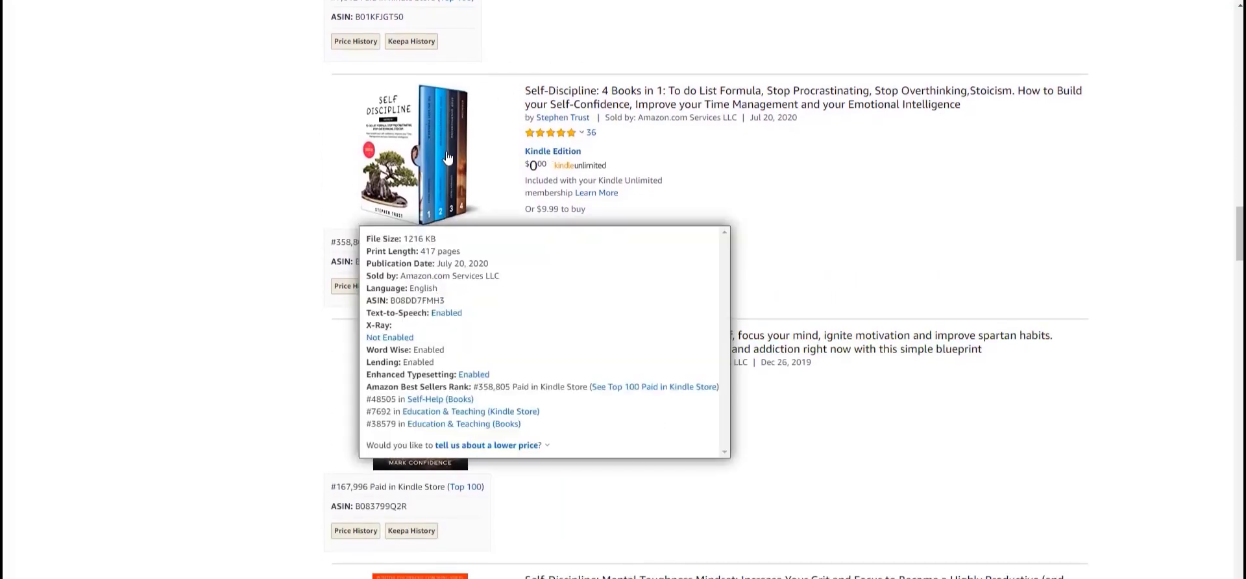
pyautogui.moveTo(415, 115)
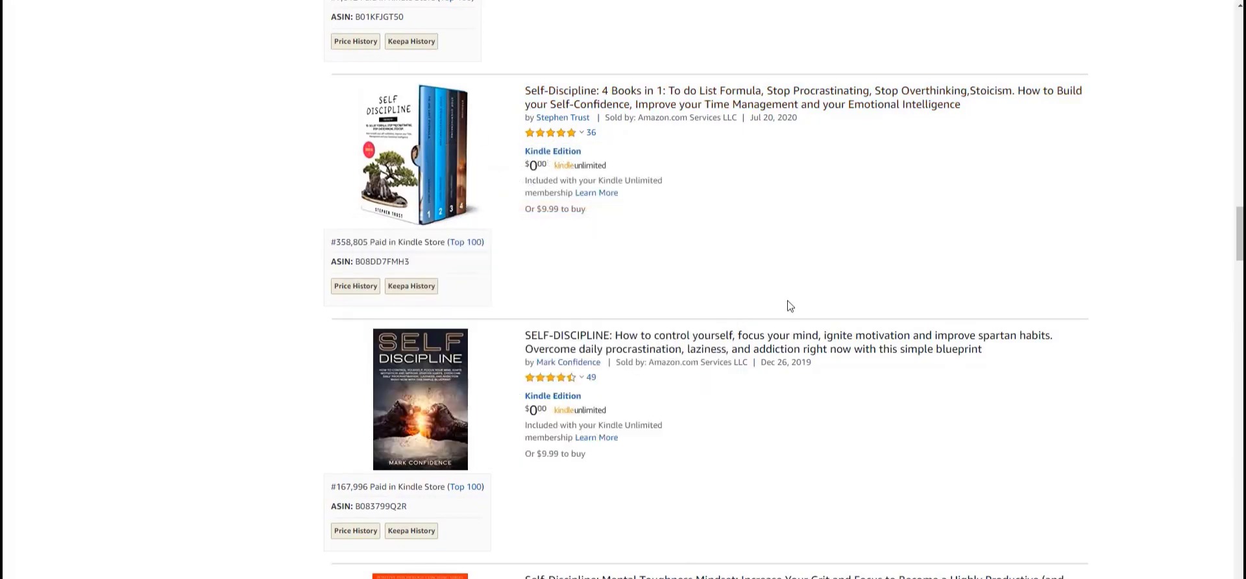
pyautogui.scroll(-15, 789, 306)
pyautogui.scroll(-20, 785, 306)
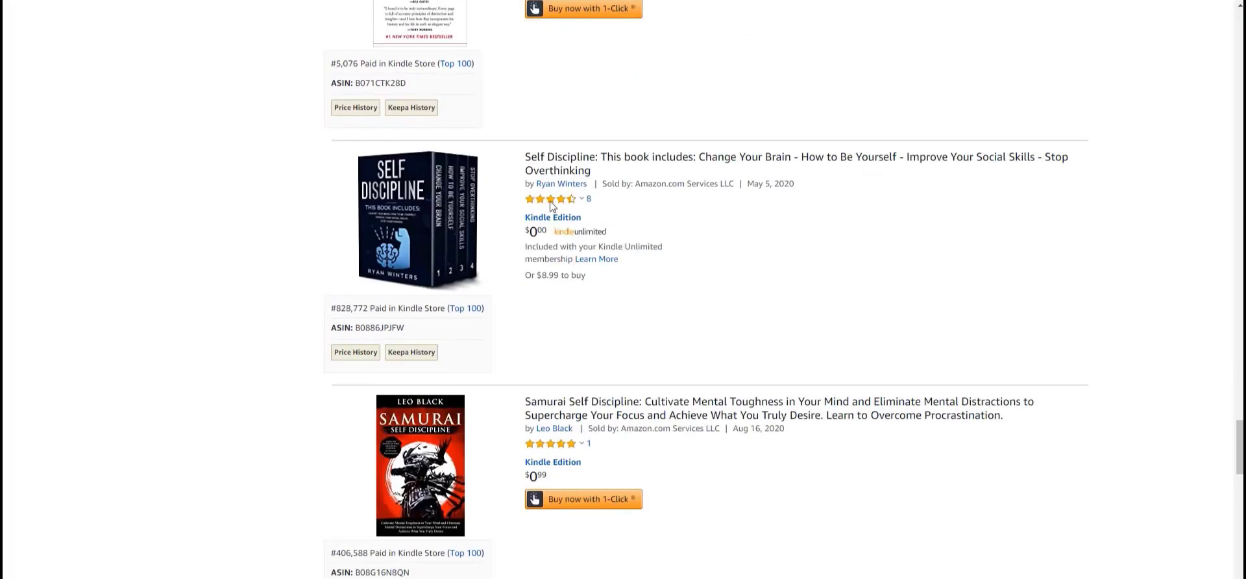
pyautogui.scroll(-12, 669, 309)
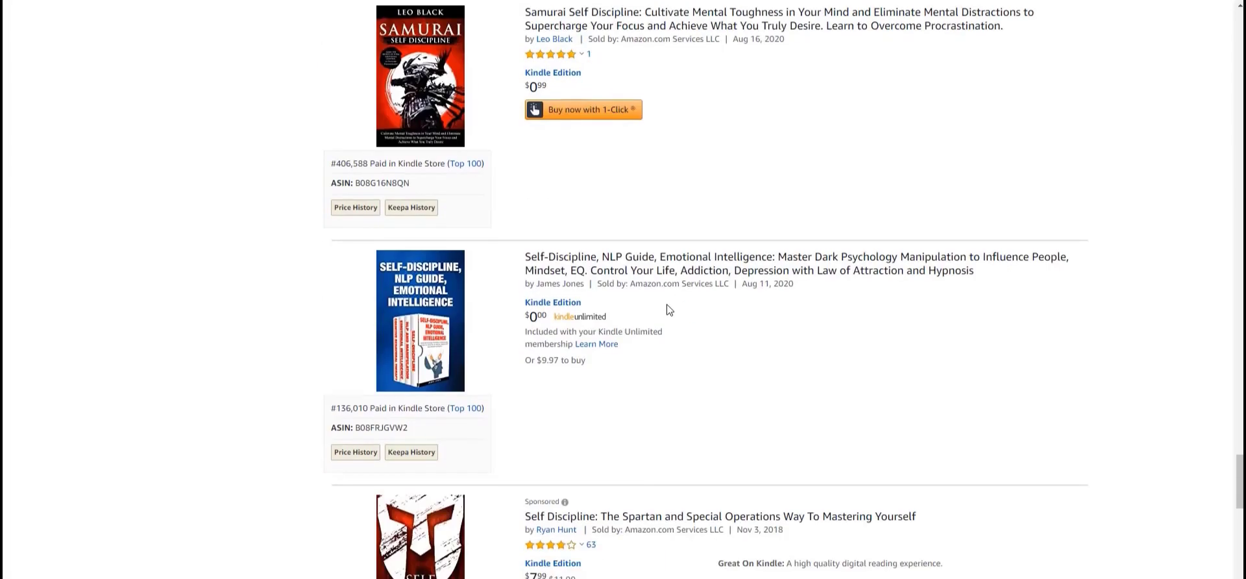
# Go to page 2 of the "self discipline" results and examine the listed books and box sets with their sales ranks
pyautogui.click(688, 297)
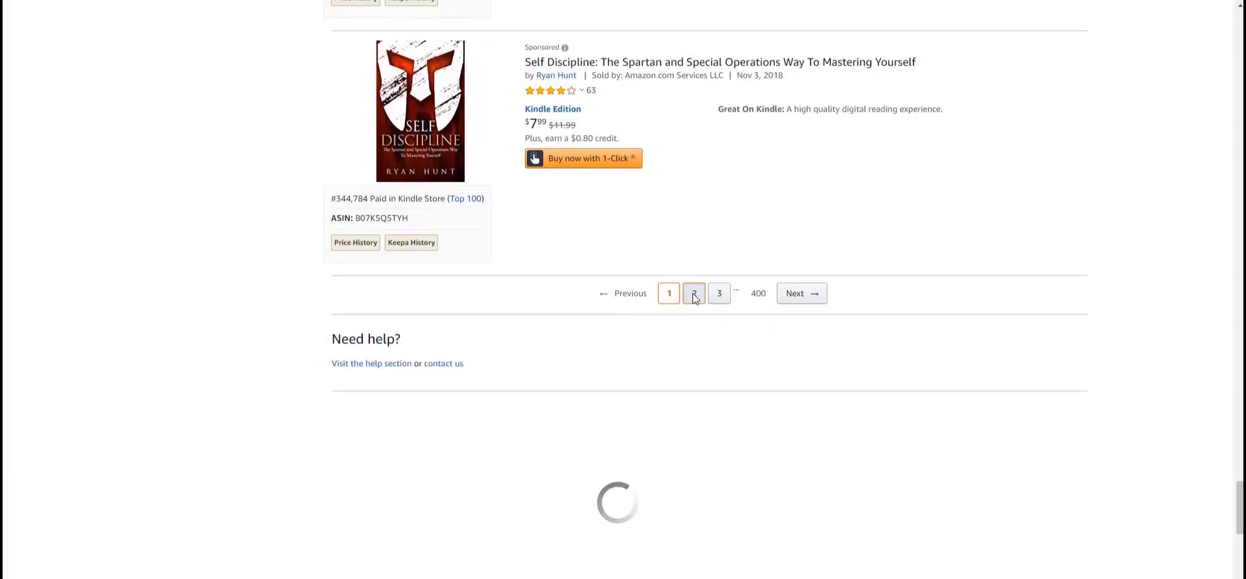
pyautogui.scroll(-12, 604, 322)
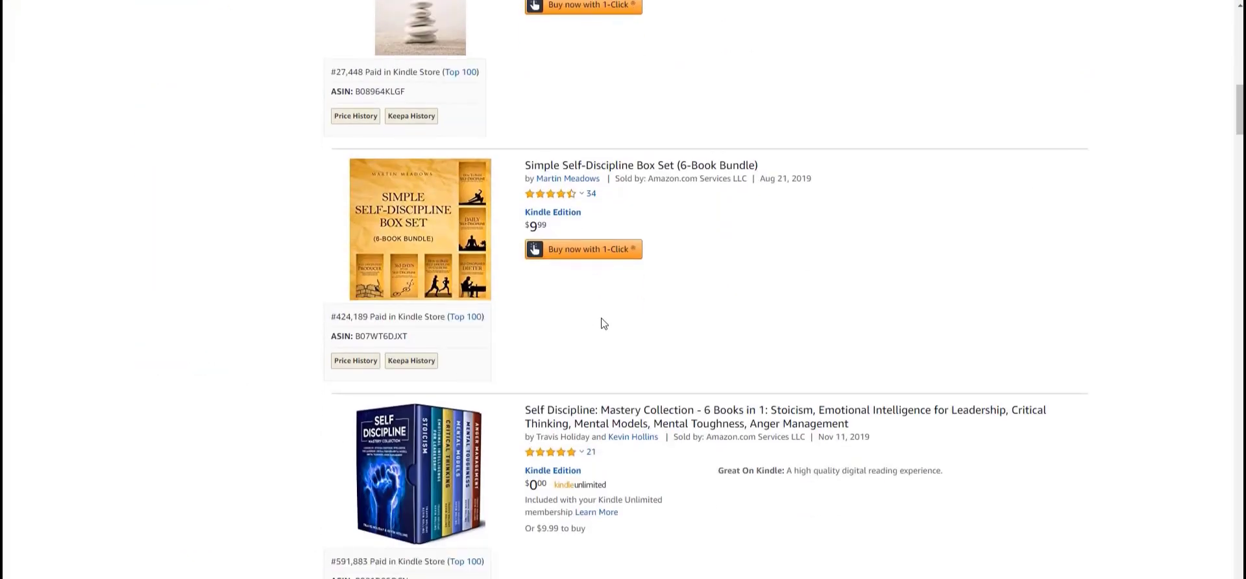
pyautogui.moveTo(374, 224)
pyautogui.scroll(-15, 574, 464)
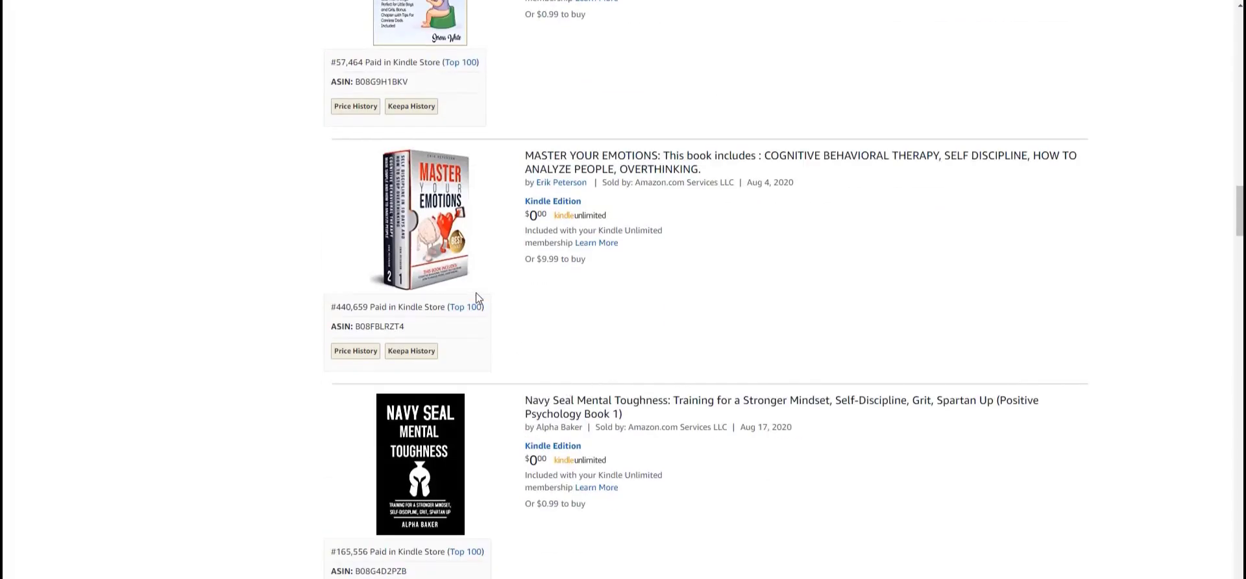
pyautogui.scroll(-13, 753, 318)
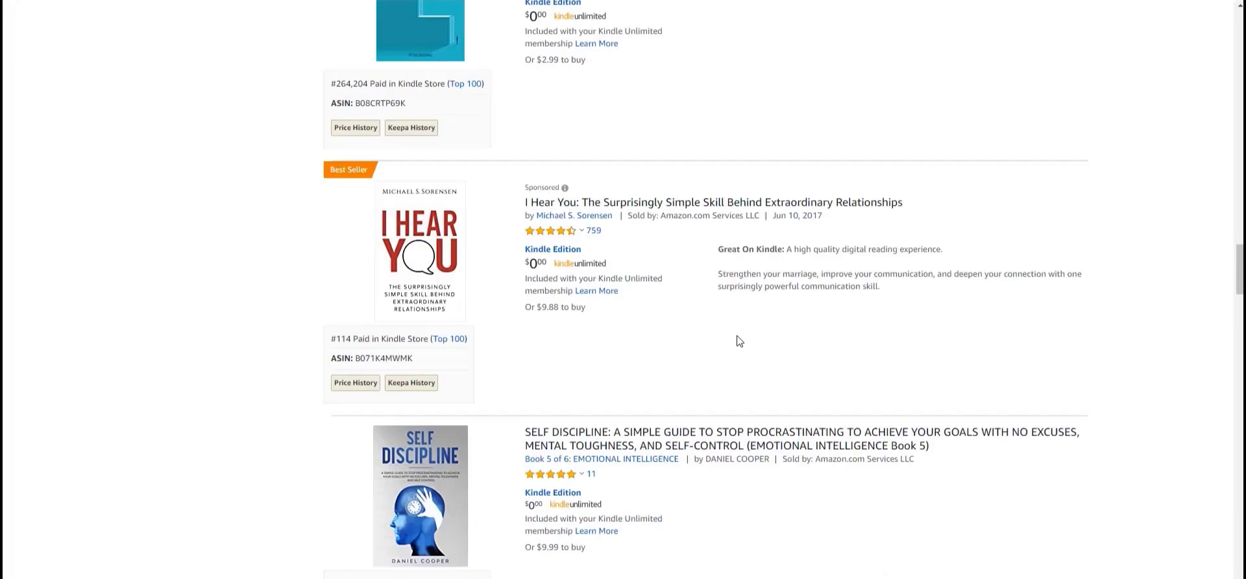
pyautogui.scroll(-12, 728, 342)
pyautogui.scroll(8, 729, 342)
pyautogui.moveTo(405, 351)
pyautogui.scroll(-10, 751, 384)
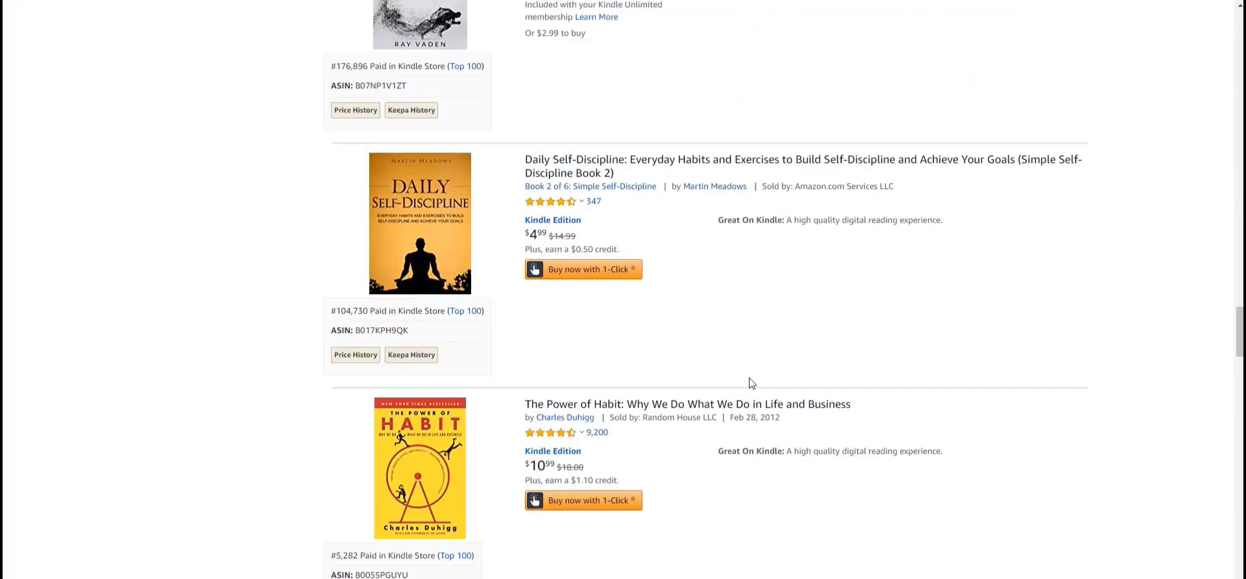
pyautogui.scroll(-15, 751, 383)
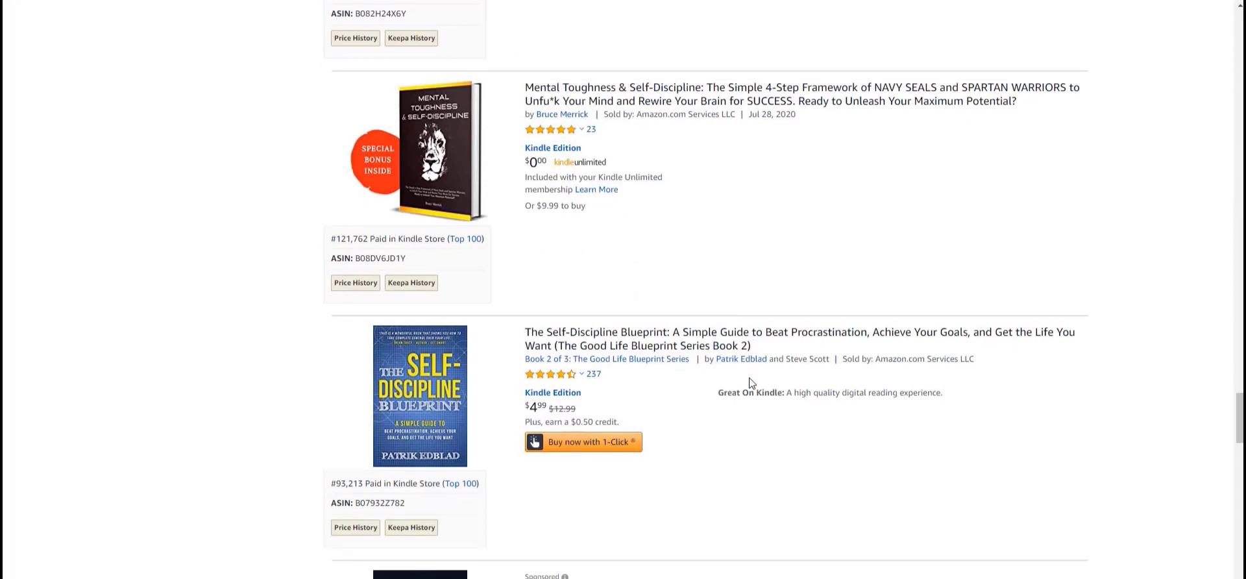
pyautogui.scroll(-3, 750, 383)
# Review the second results page again from its first listings through to the end
pyautogui.scroll(20, 751, 383)
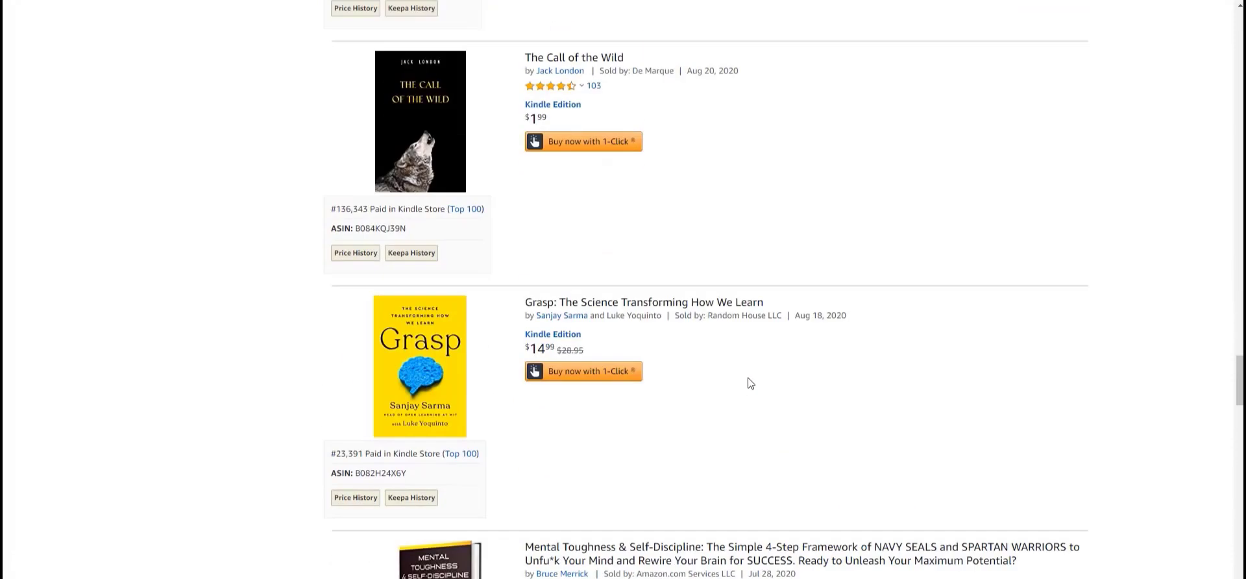
pyautogui.scroll(11, 750, 382)
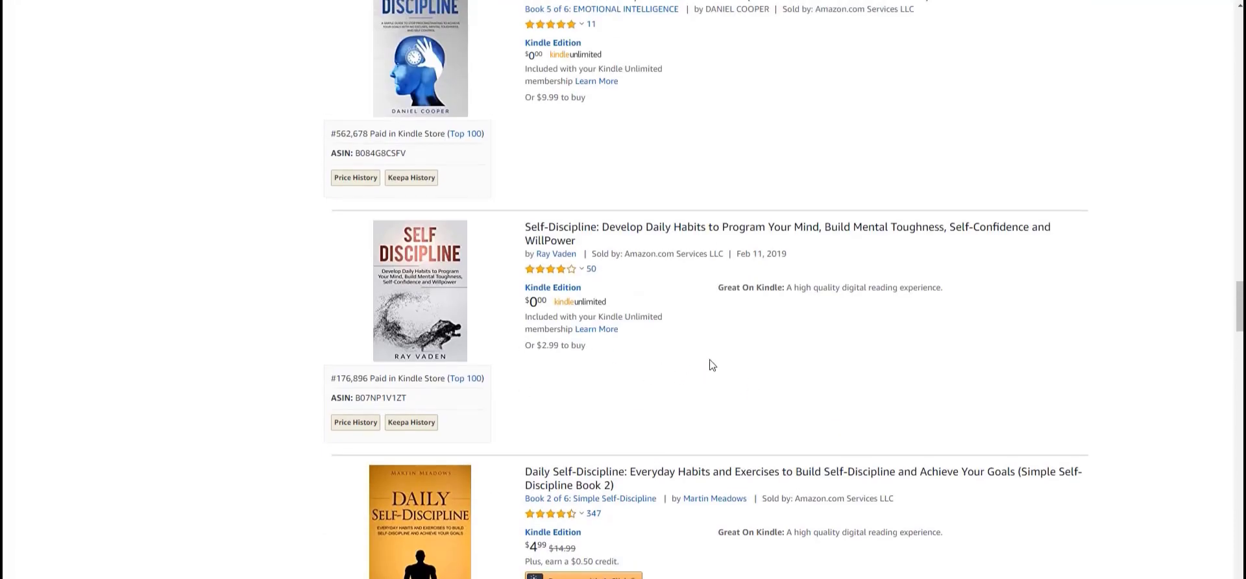
pyautogui.scroll(20, 501, 356)
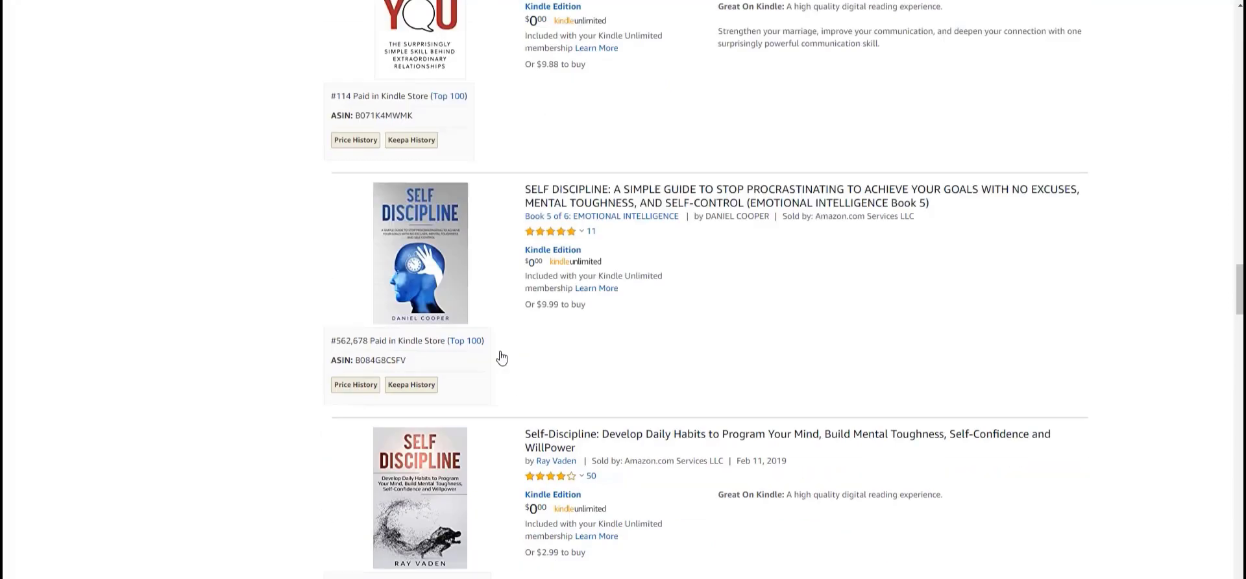
pyautogui.scroll(14, 504, 370)
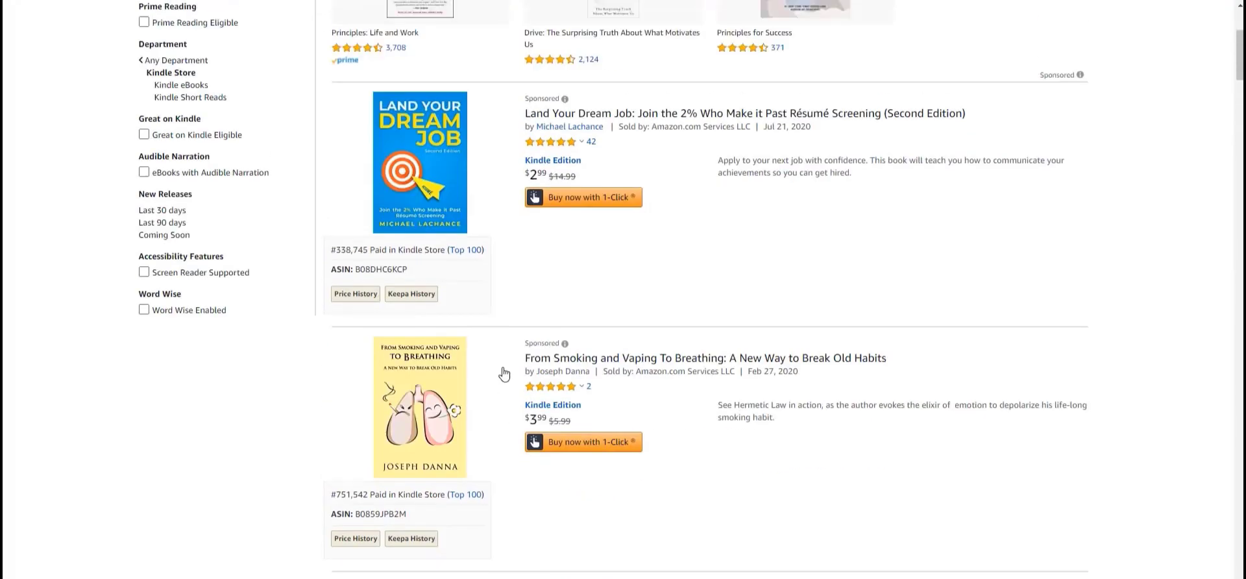
pyautogui.scroll(-20, 645, 339)
pyautogui.scroll(-20, 645, 337)
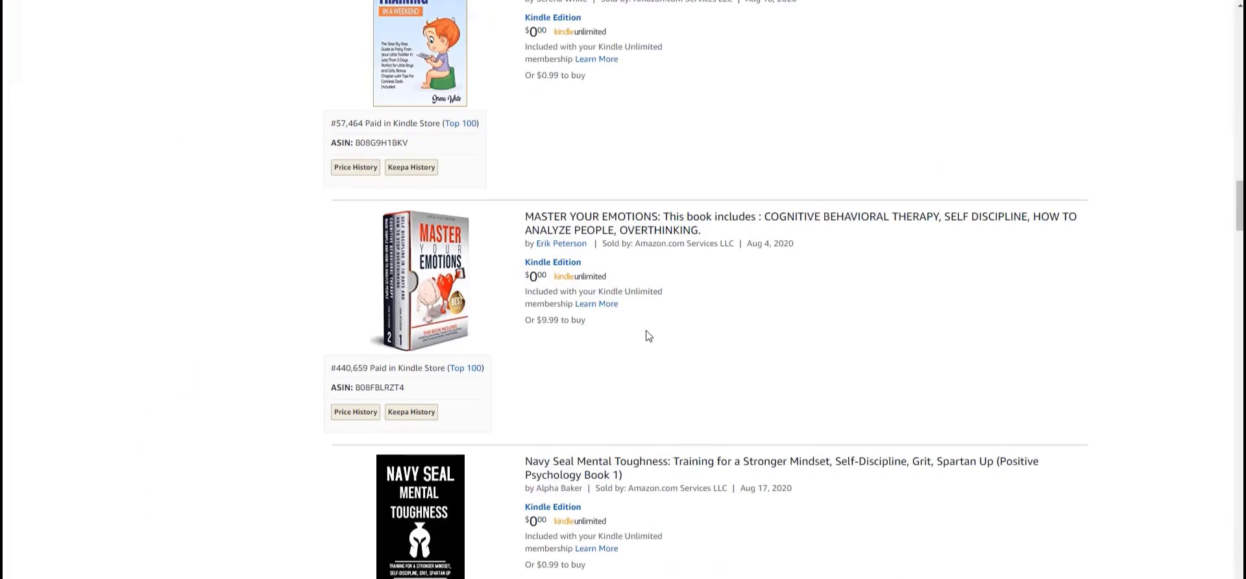
pyautogui.scroll(-15, 649, 350)
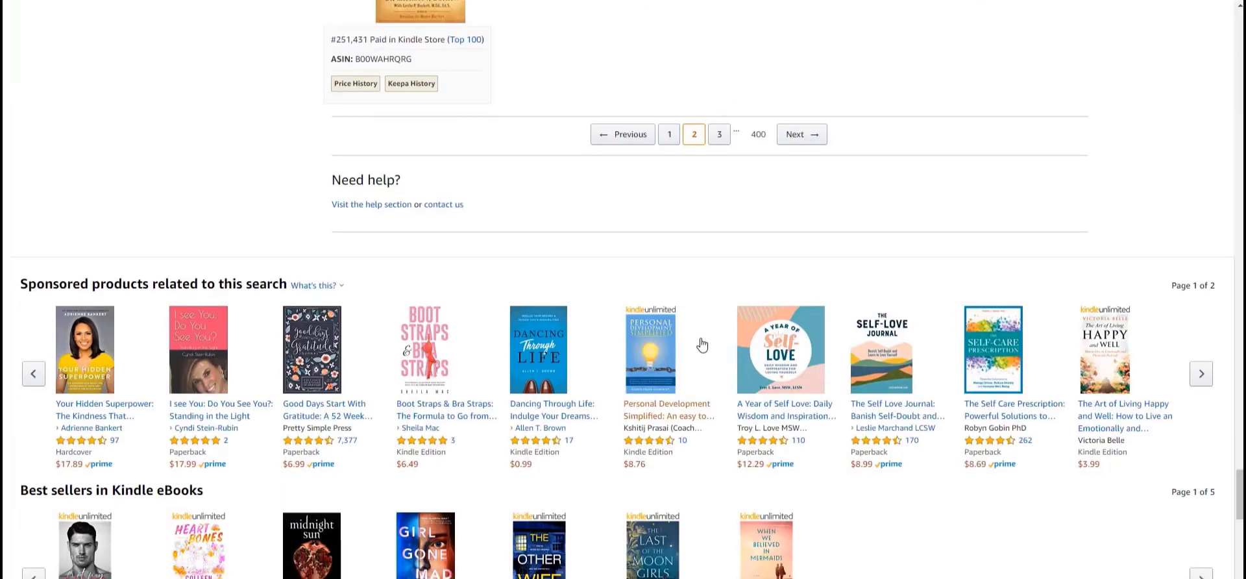
# Return to page 1 of the results and open the product page of "Self-Discipline: 4 Books in 1"
pyautogui.click(668, 98)
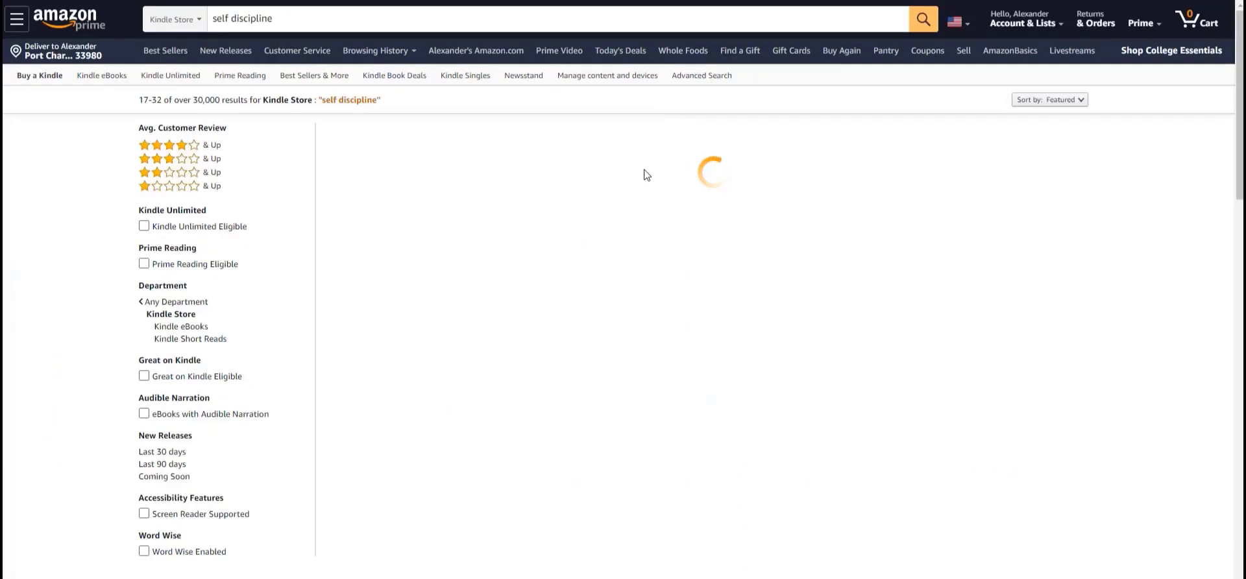
pyautogui.scroll(-7, 556, 279)
pyautogui.scroll(-18, 559, 279)
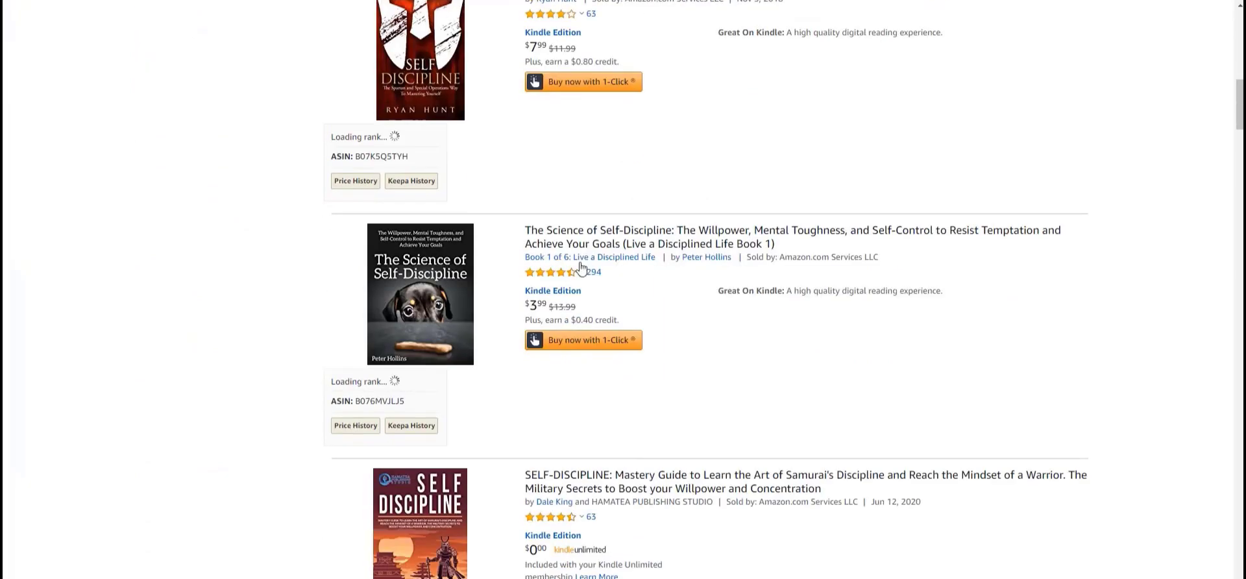
pyautogui.scroll(-12, 644, 278)
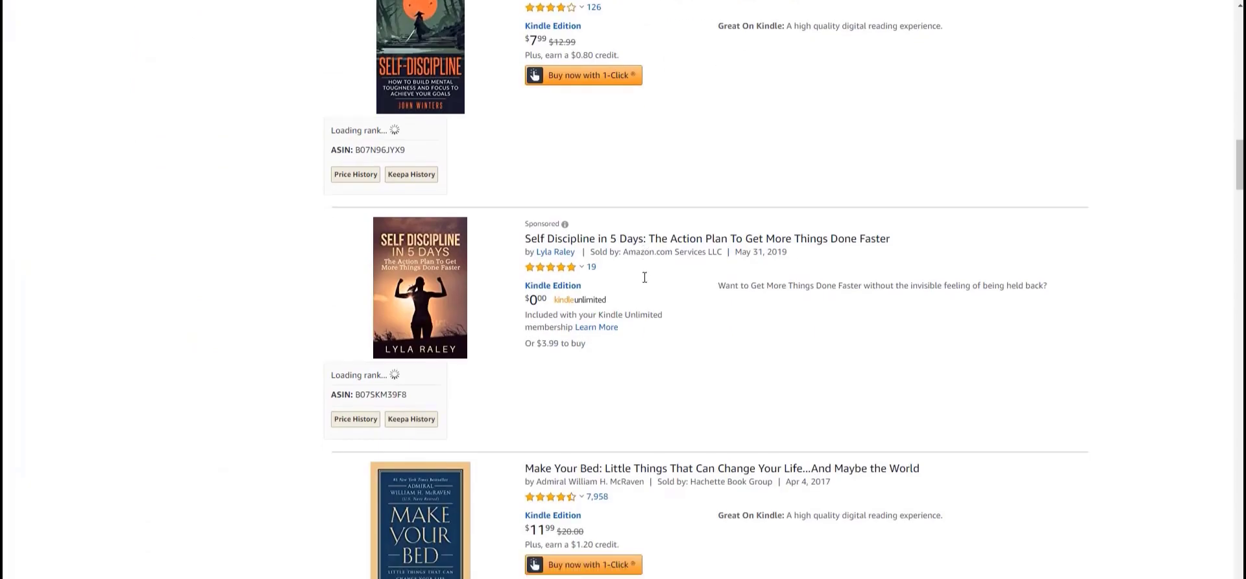
pyautogui.click(571, 106)
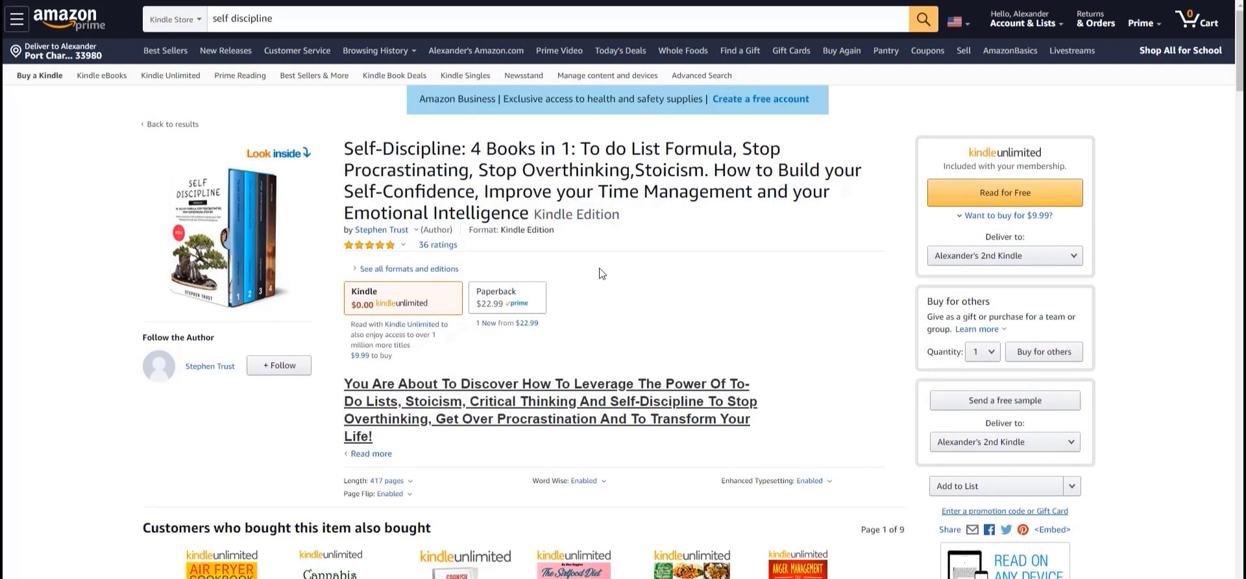
# Open the Amazon author page for the author of the "Self-Discipline: 4 Books in 1" bundle
pyautogui.click(393, 230)
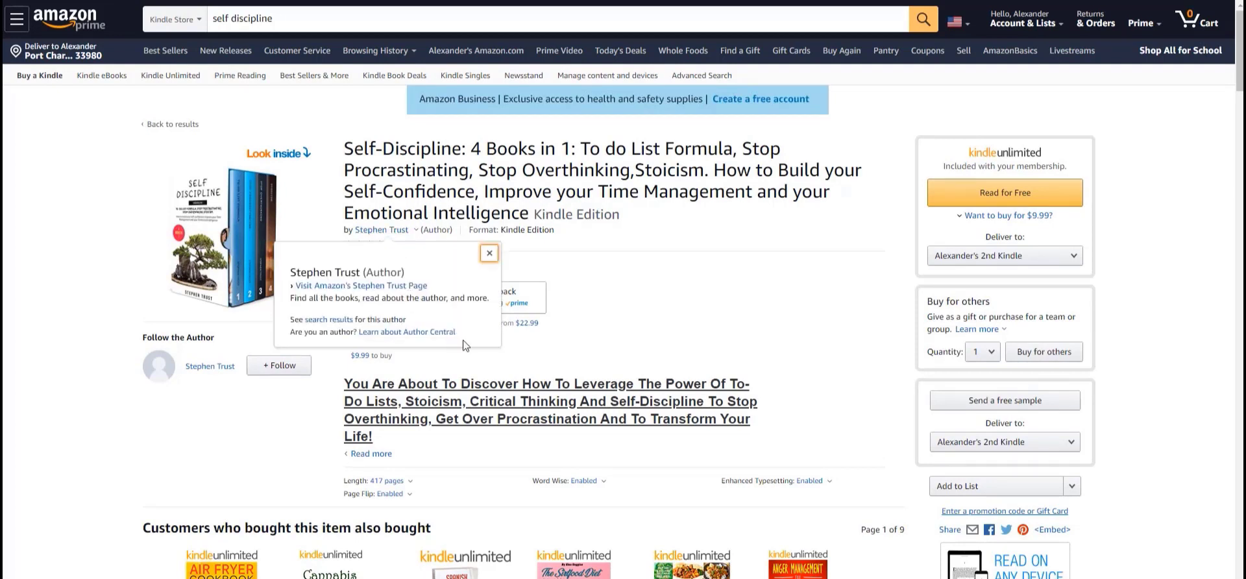
pyautogui.press('Escape')
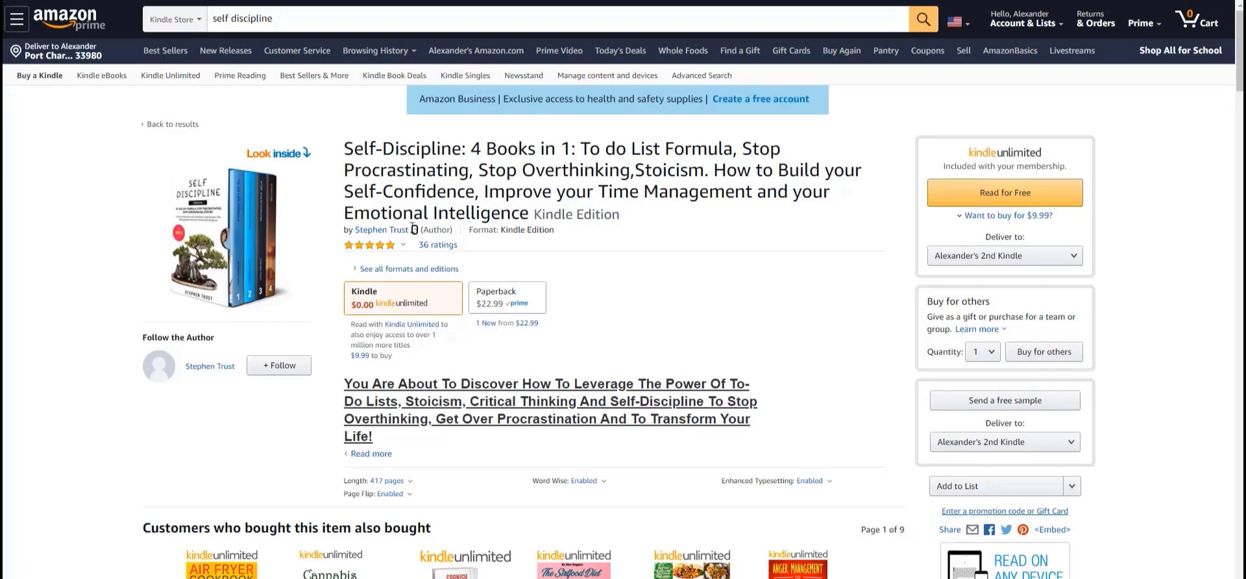
pyautogui.moveTo(388, 231)
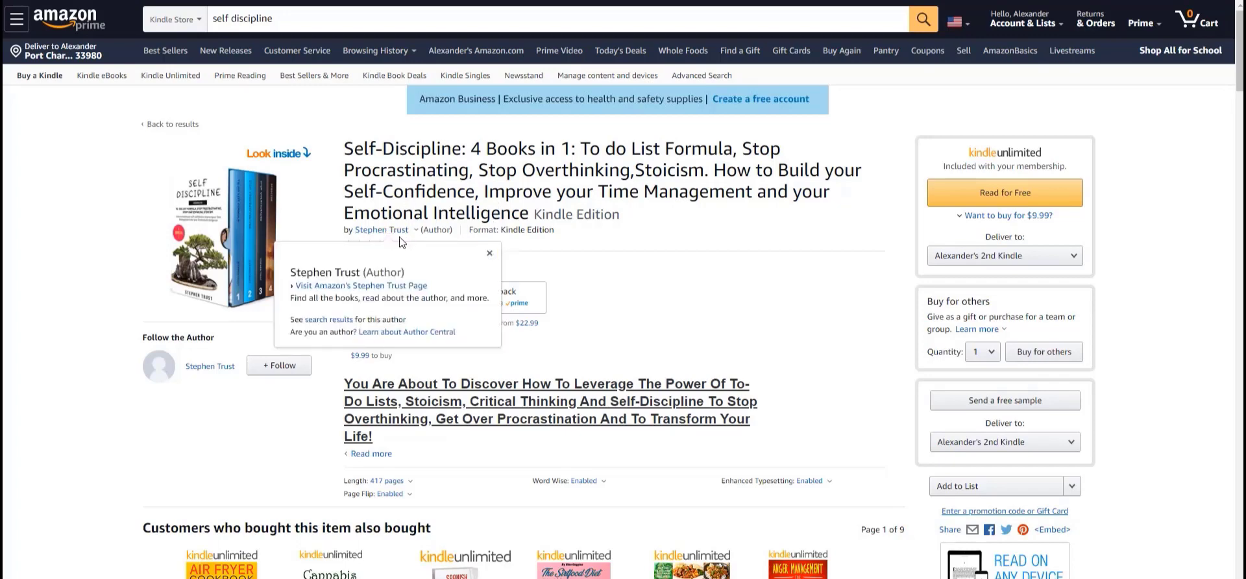
pyautogui.click(388, 286)
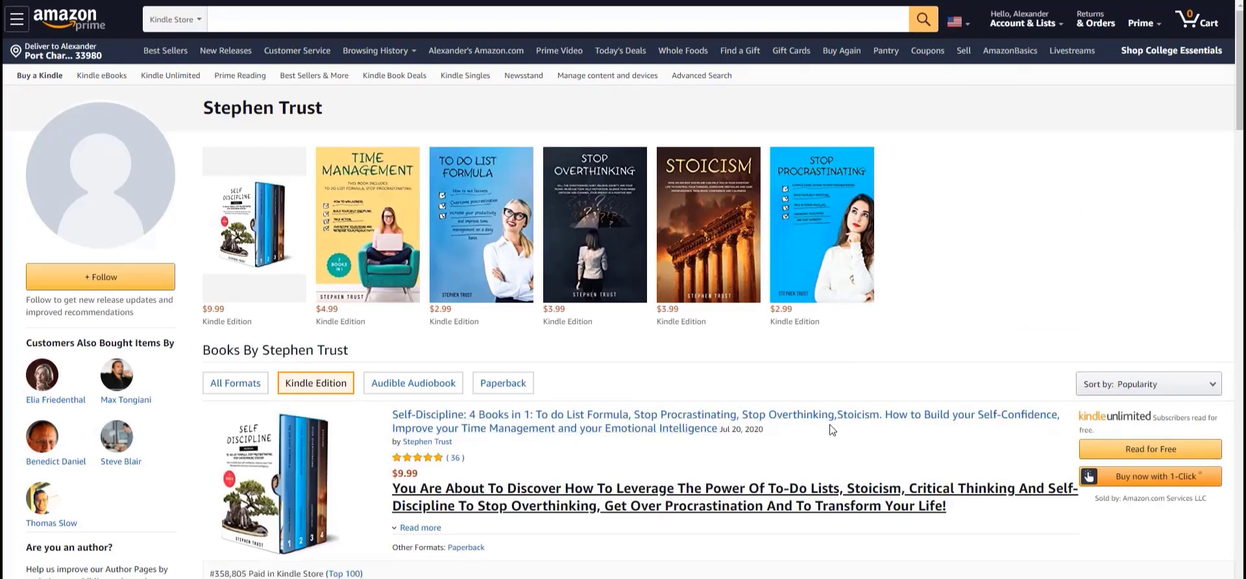
# Preview the details of the author's individual books, including Stop Procrastinating, Stoicism, Stop Overthinking and To Do List Formula
pyautogui.moveTo(823, 208)
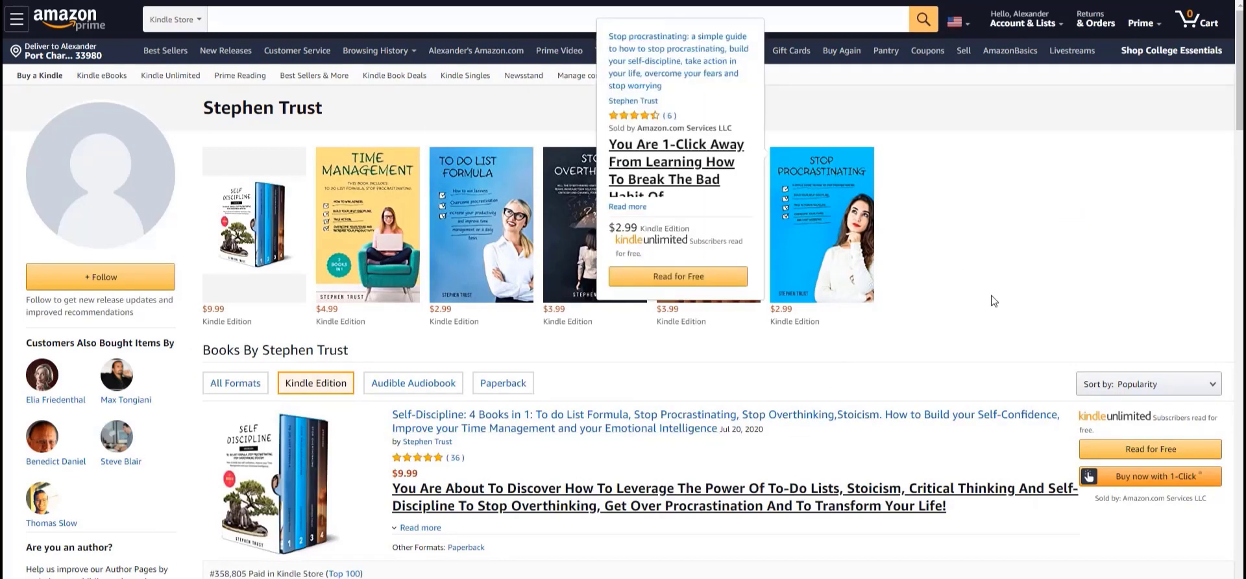
pyautogui.moveTo(723, 221)
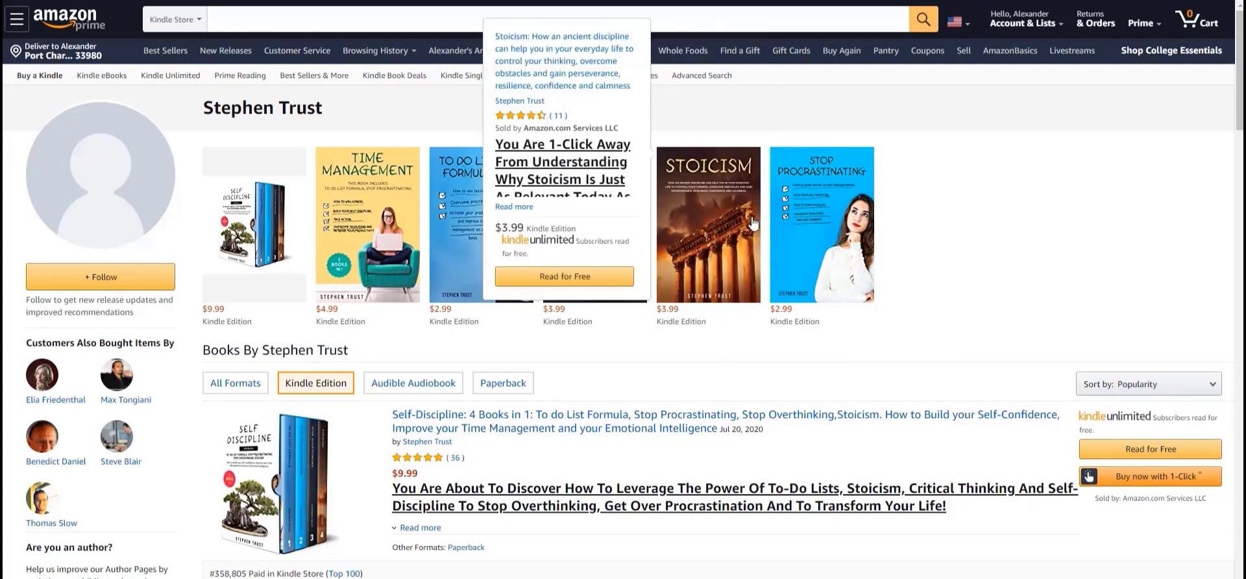
pyautogui.moveTo(611, 252)
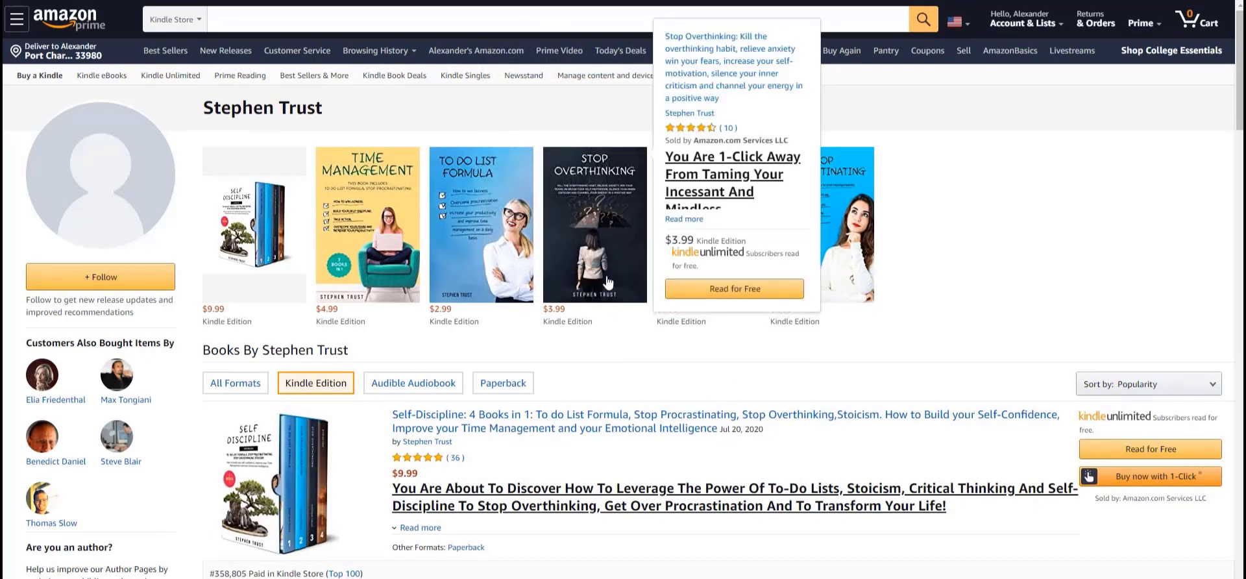
pyautogui.moveTo(474, 180)
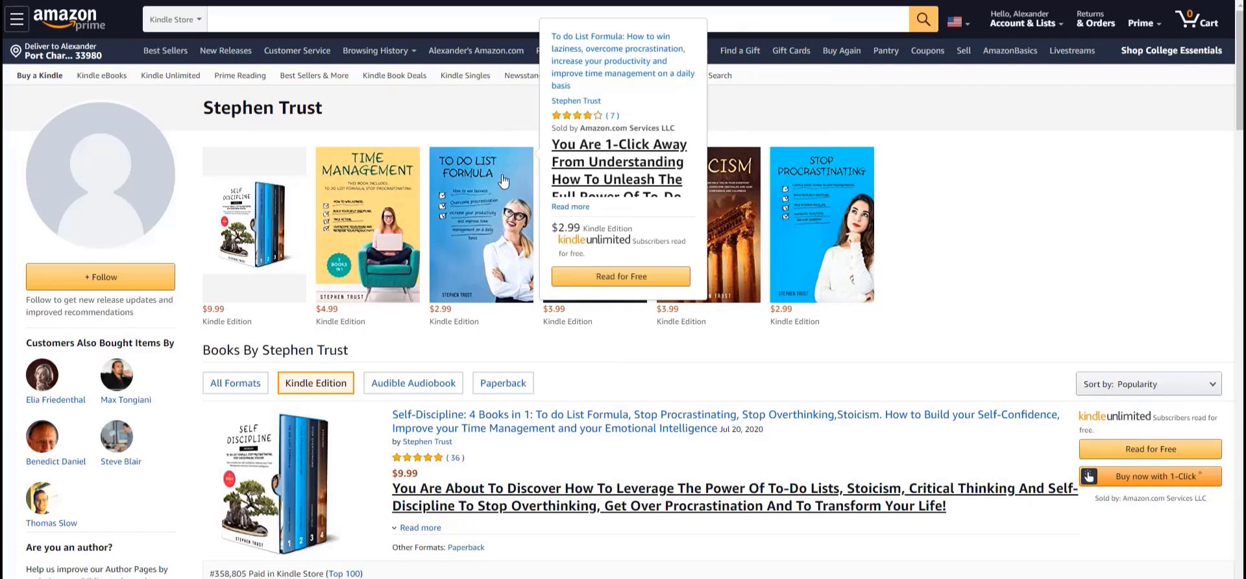
pyautogui.moveTo(364, 206)
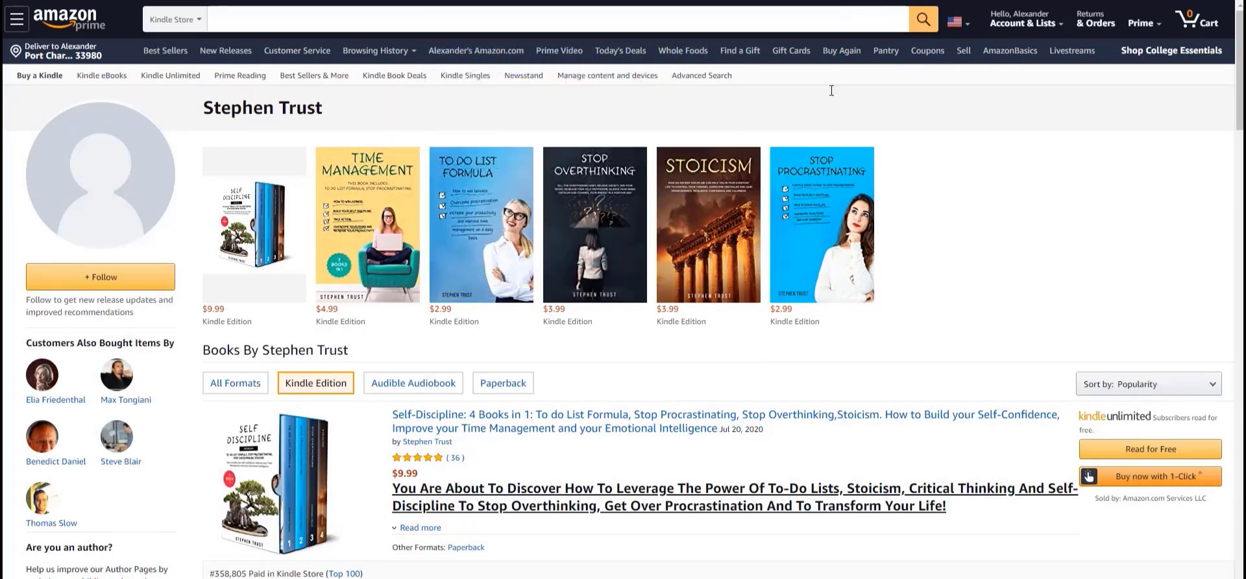
pyautogui.scroll(-10, 702, 311)
pyautogui.scroll(10, 703, 311)
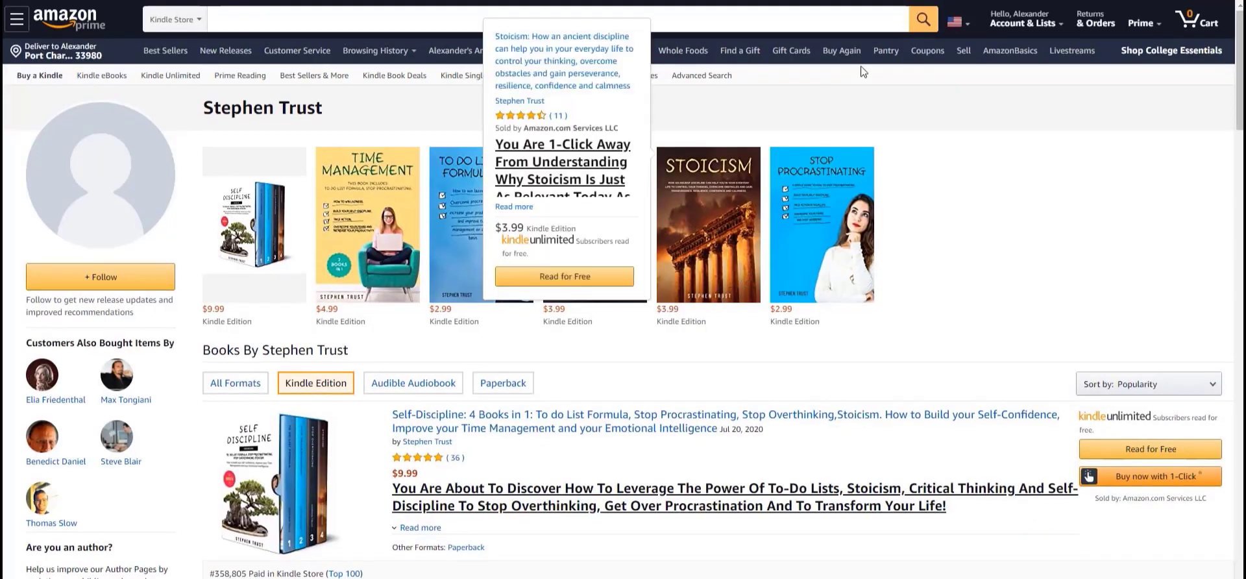
# Check the KDSPY sales estimates for the bundle author's Kindle titles and preview the details of the Stoicism book
pyautogui.click(885, 2)
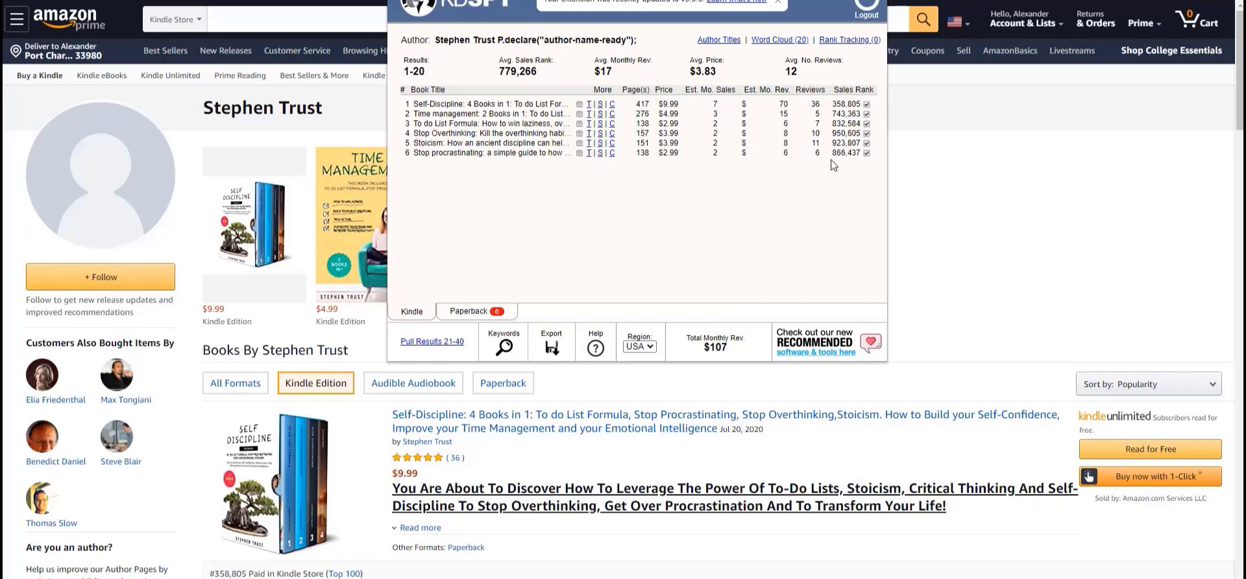
pyautogui.click(929, 218)
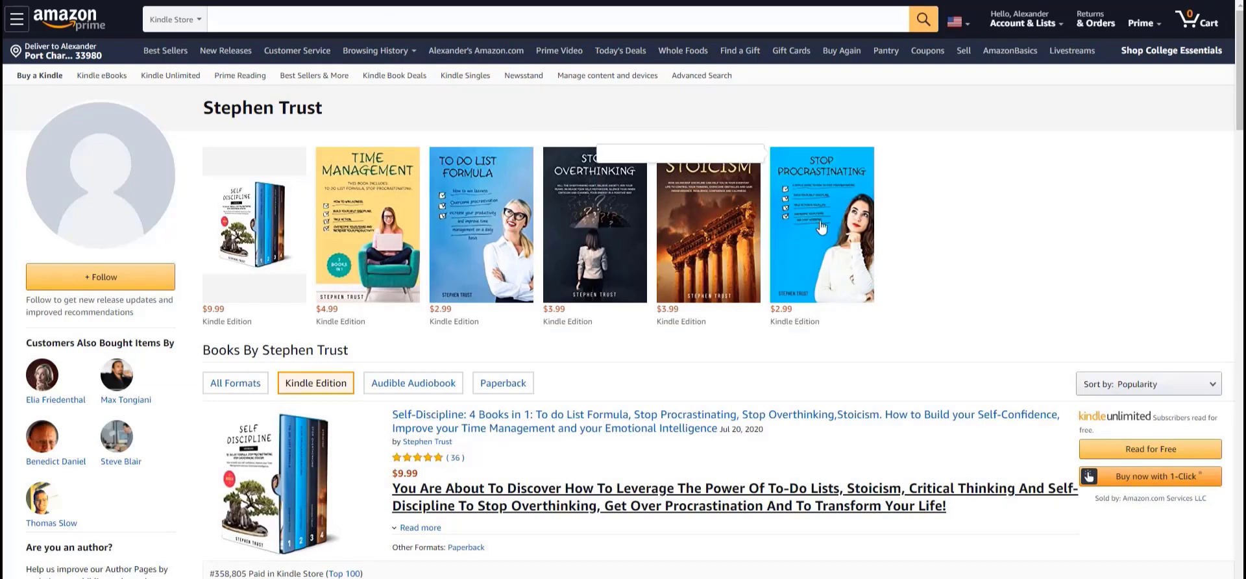
pyautogui.moveTo(686, 226)
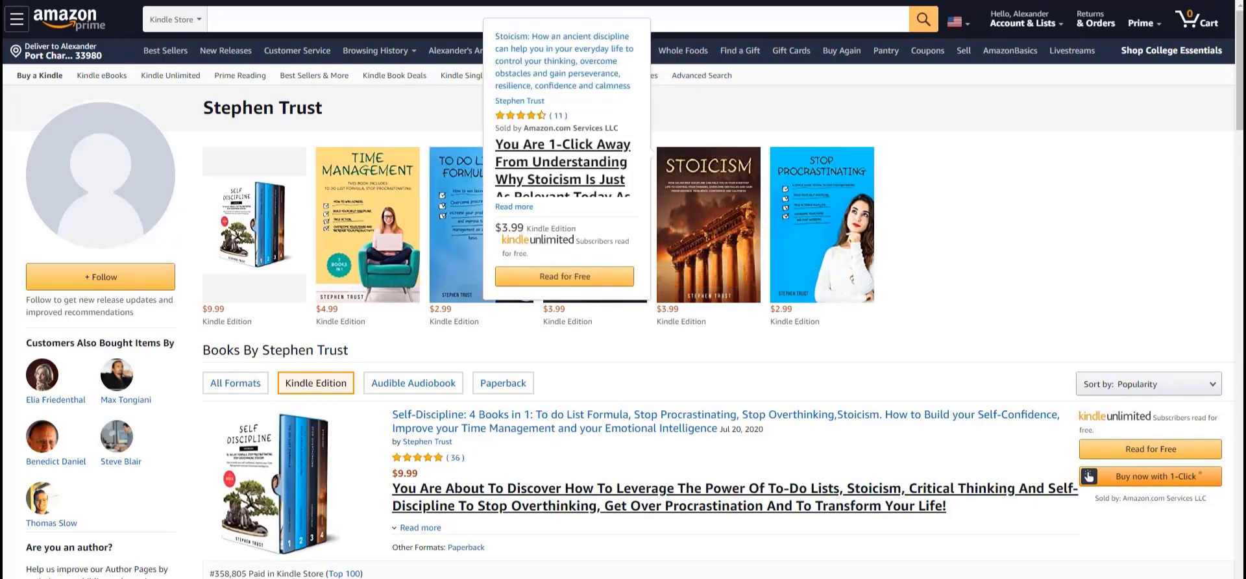
pyautogui.moveTo(679, 177)
# Go back to the Amazon home page and search the Kindle Store for "stoicism"
pyautogui.hotkey('alt', 'Left')
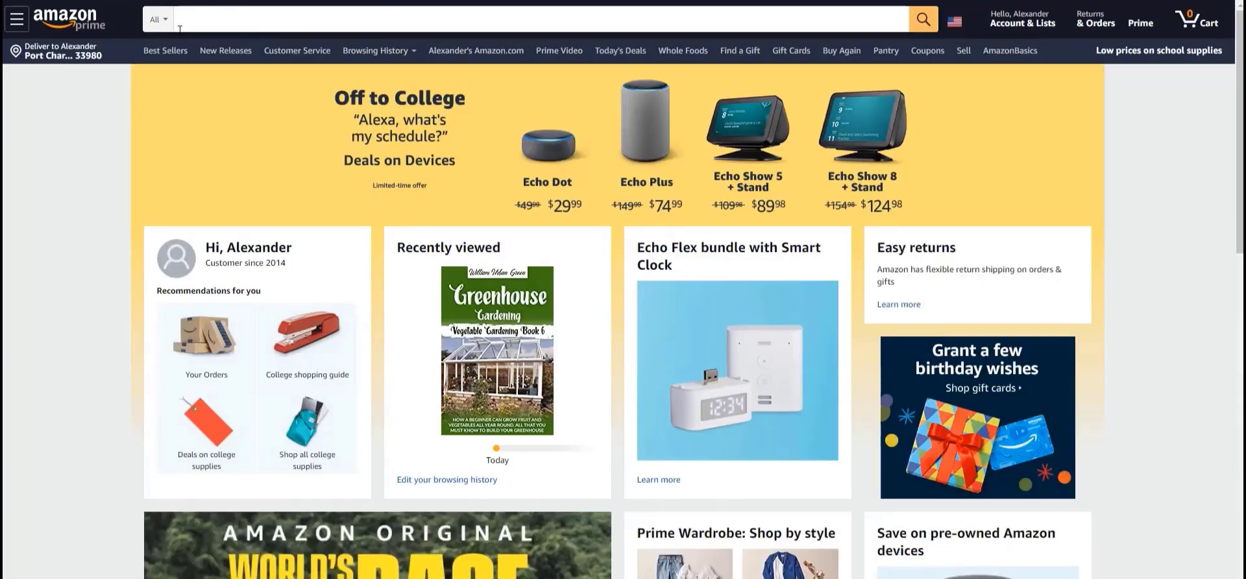
pyautogui.click(156, 19)
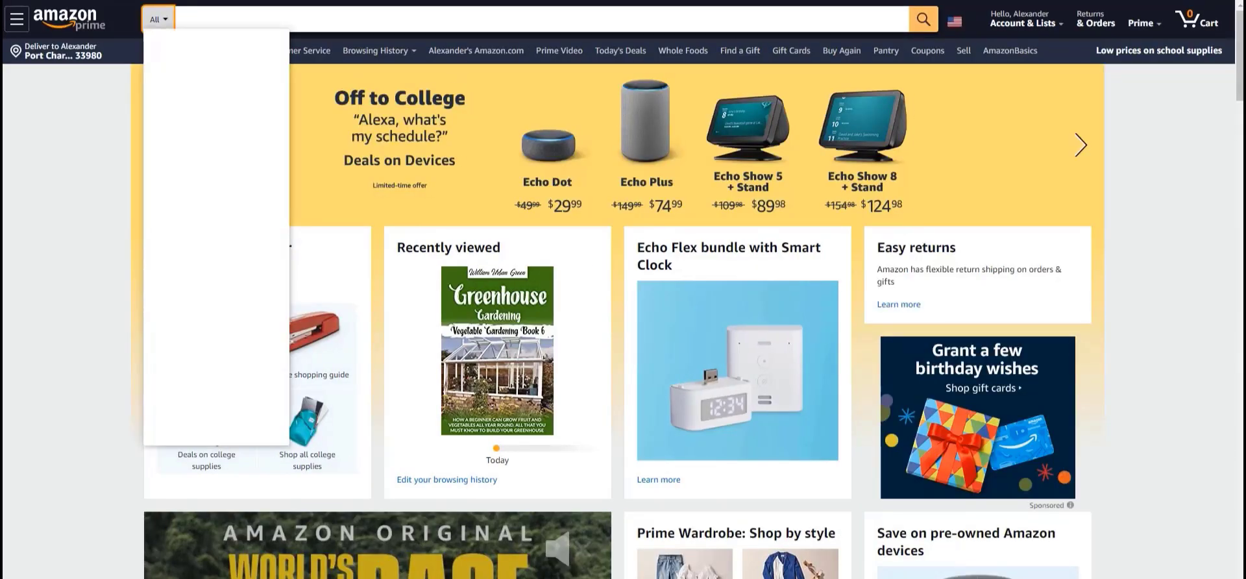
pyautogui.press('k')
pyautogui.press('Return')
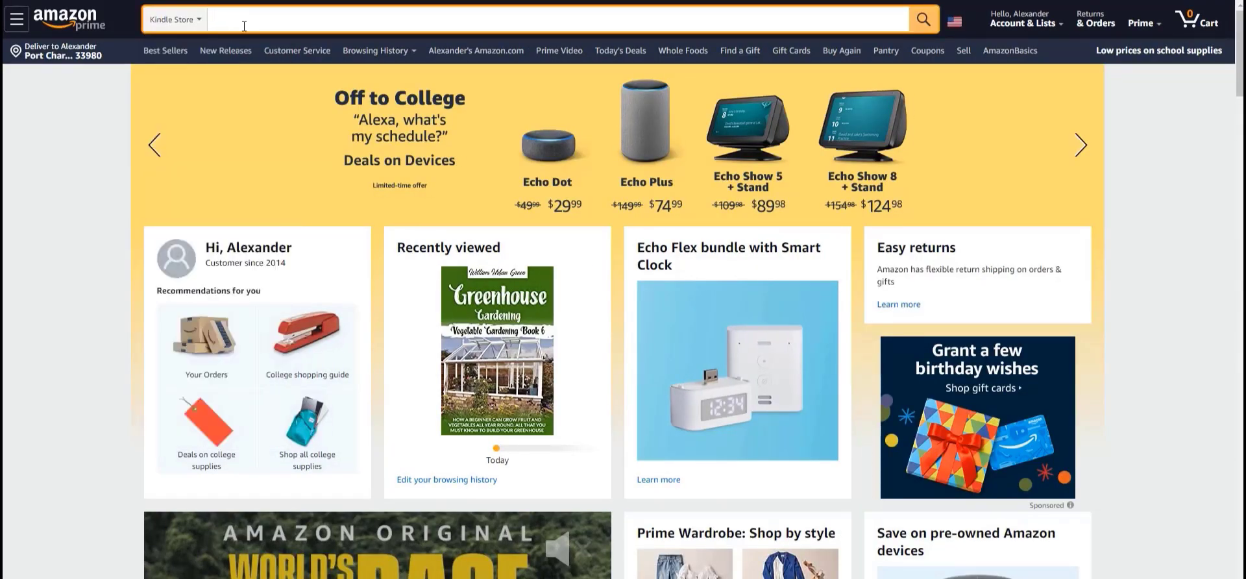
pyautogui.write('stoicism')
pyautogui.press('Return')
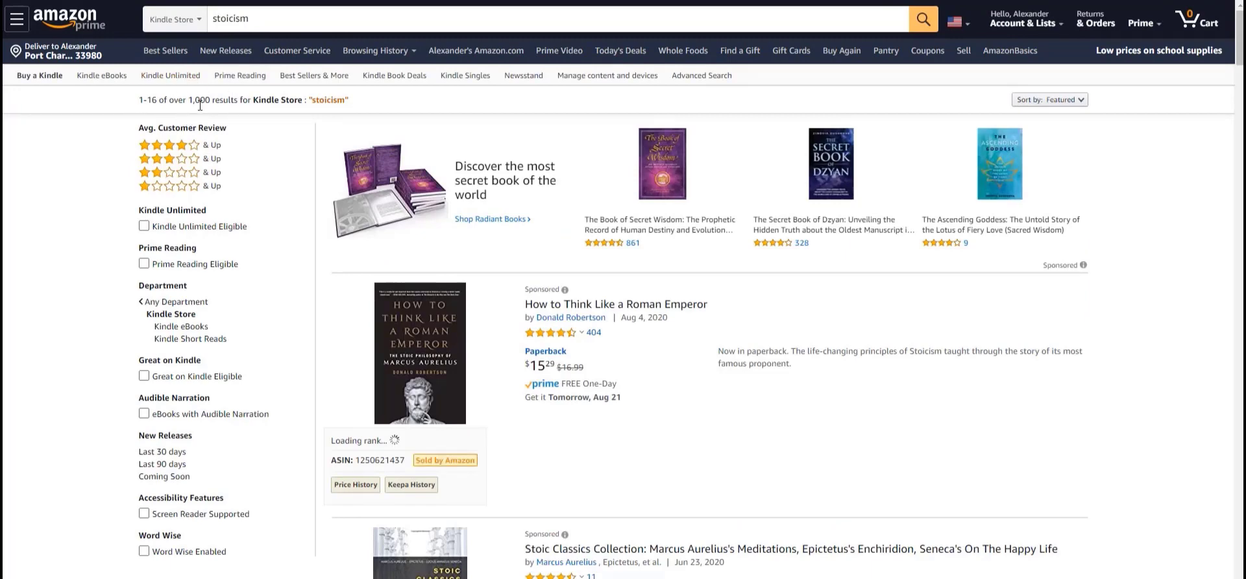
# Review the first page of stoicism results through to the end, examining titles, prices, reviews and sales ranks
pyautogui.scroll(-1, 525, 196)
pyautogui.scroll(-3, 526, 197)
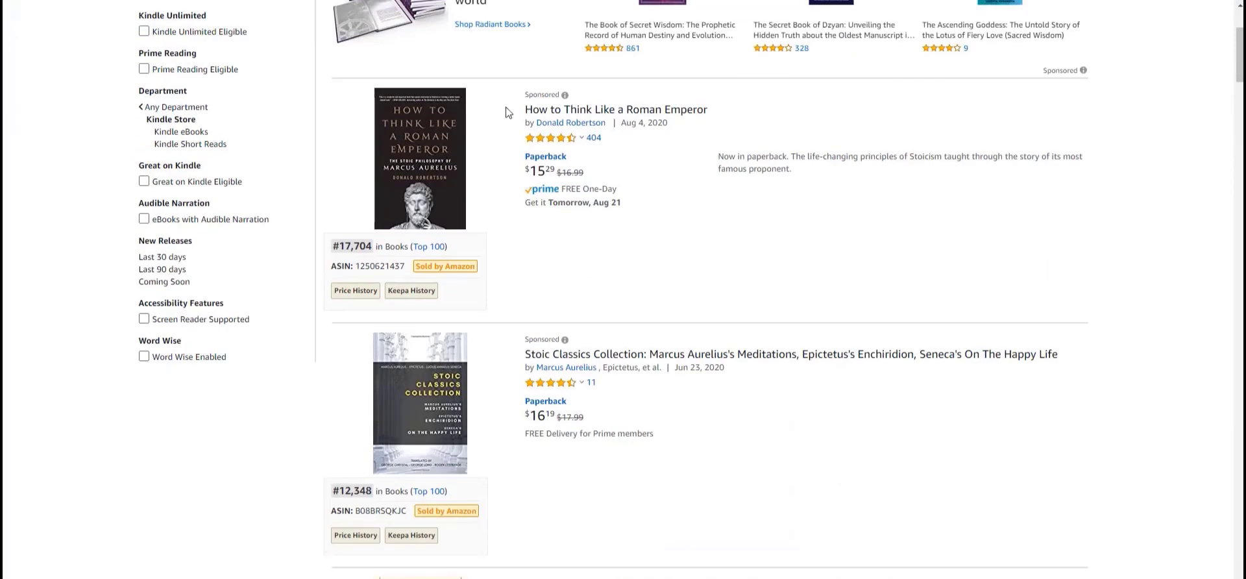
pyautogui.scroll(-5, 687, 281)
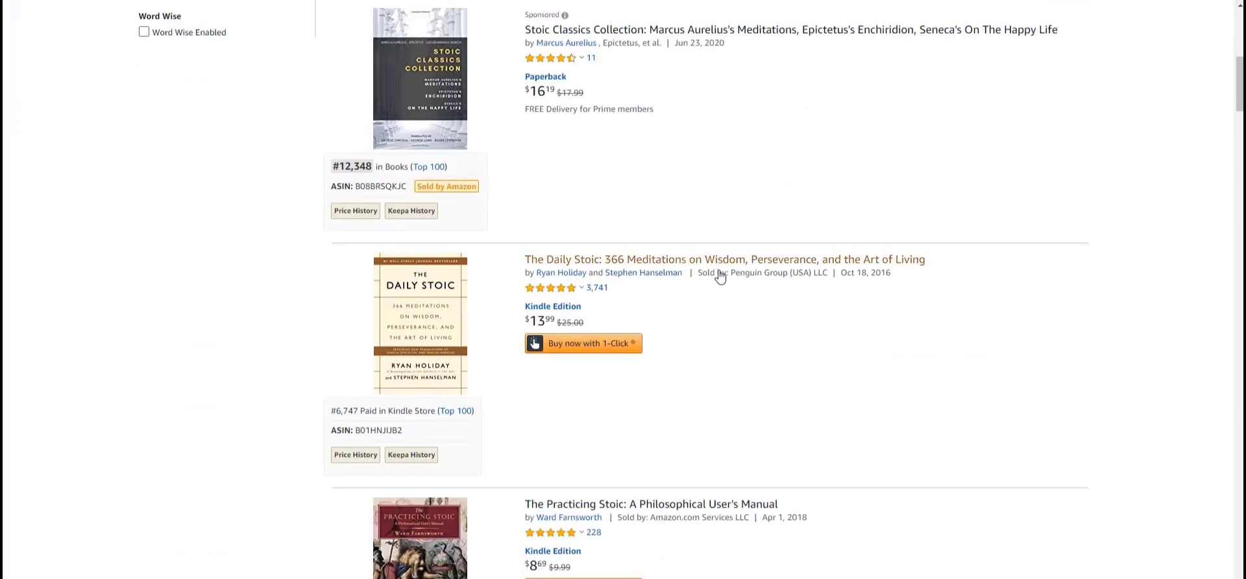
pyautogui.scroll(-10, 718, 273)
pyautogui.scroll(-18, 747, 278)
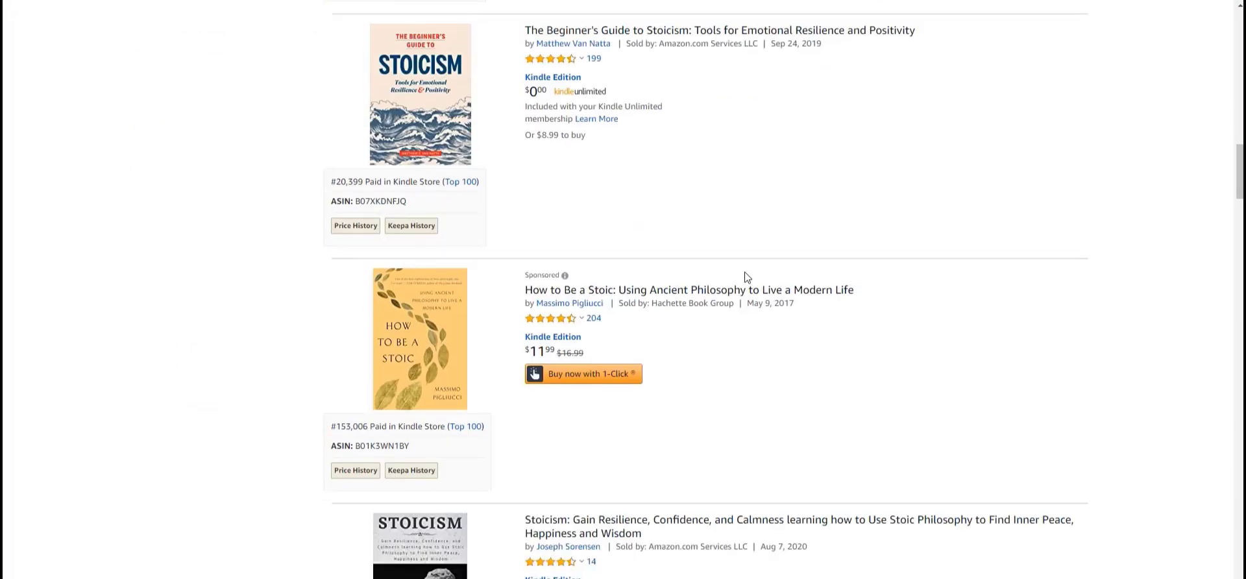
pyautogui.scroll(-15, 747, 277)
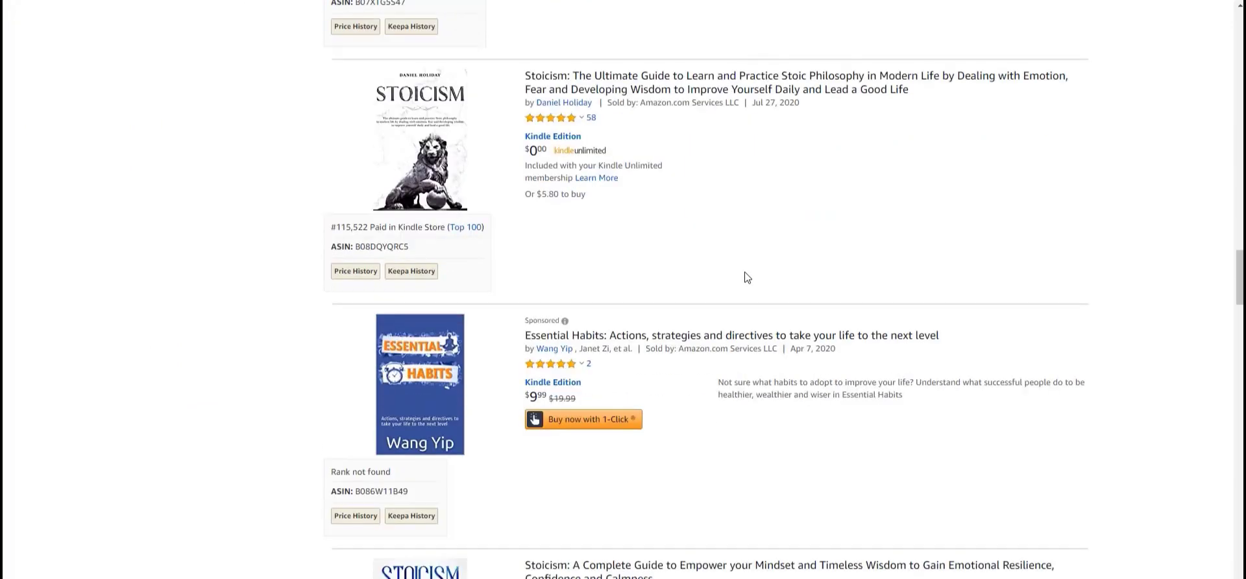
pyautogui.scroll(-15, 747, 290)
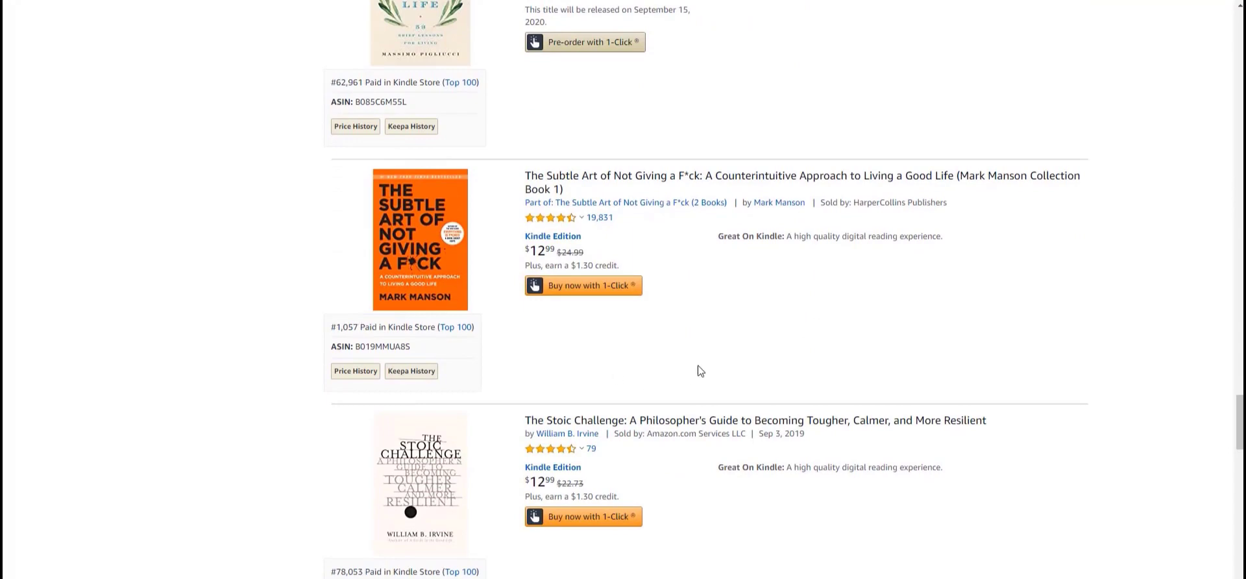
pyautogui.scroll(-4, 695, 372)
pyautogui.scroll(-4, 753, 354)
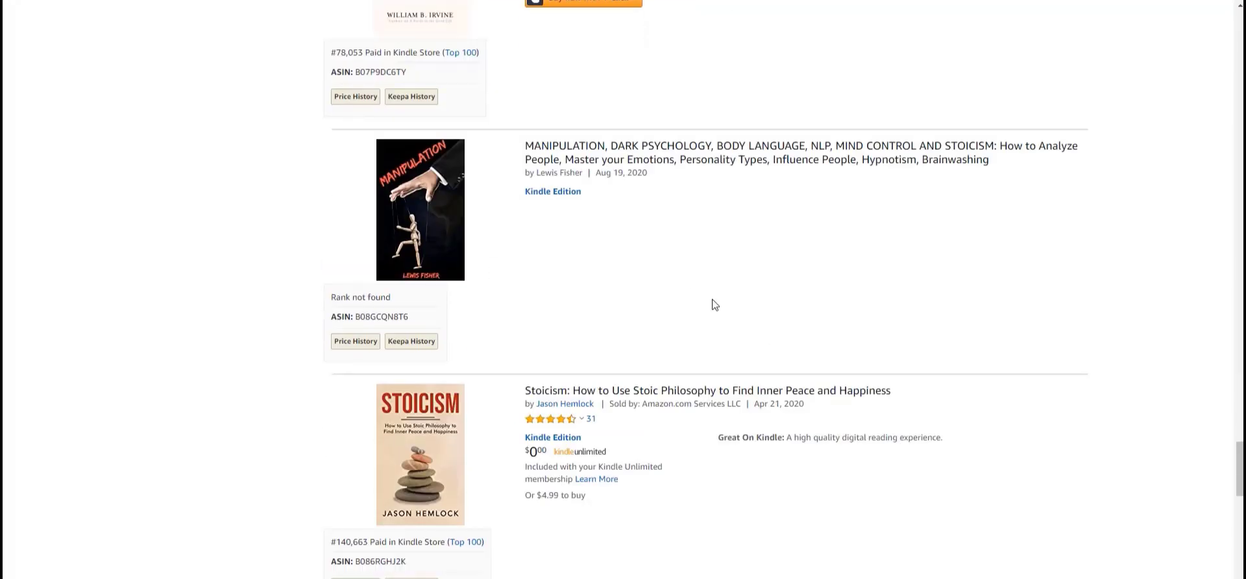
pyautogui.scroll(-5, 714, 304)
pyautogui.scroll(-4, 563, 301)
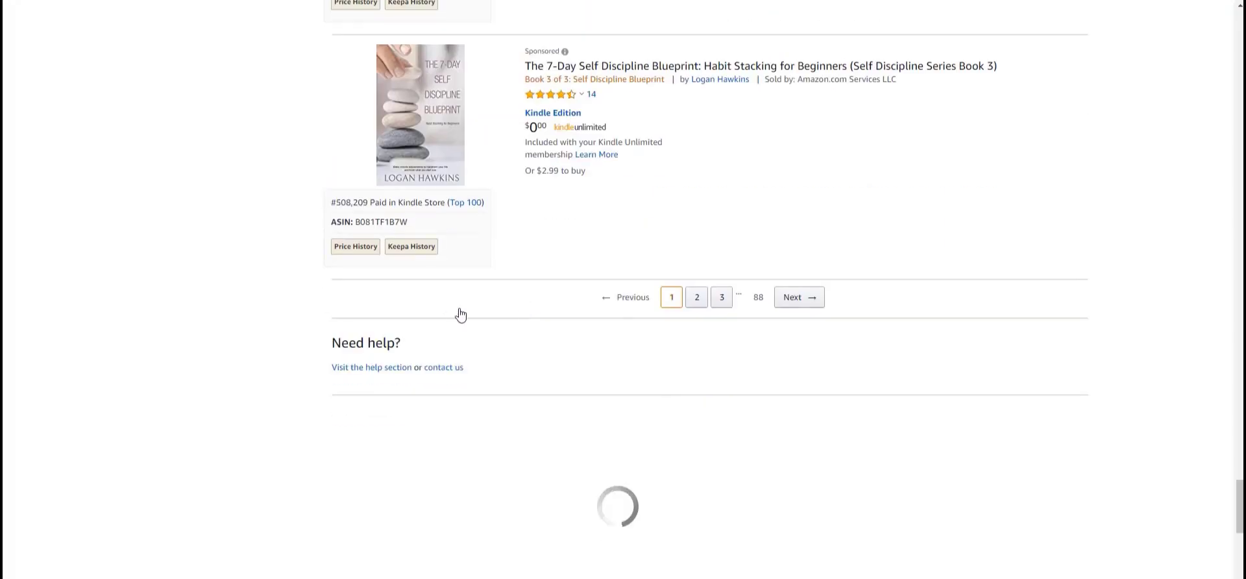
# Return to the start of the stoicism results and examine the sponsored listings and their sales ranks
pyautogui.scroll(4, 590, 442)
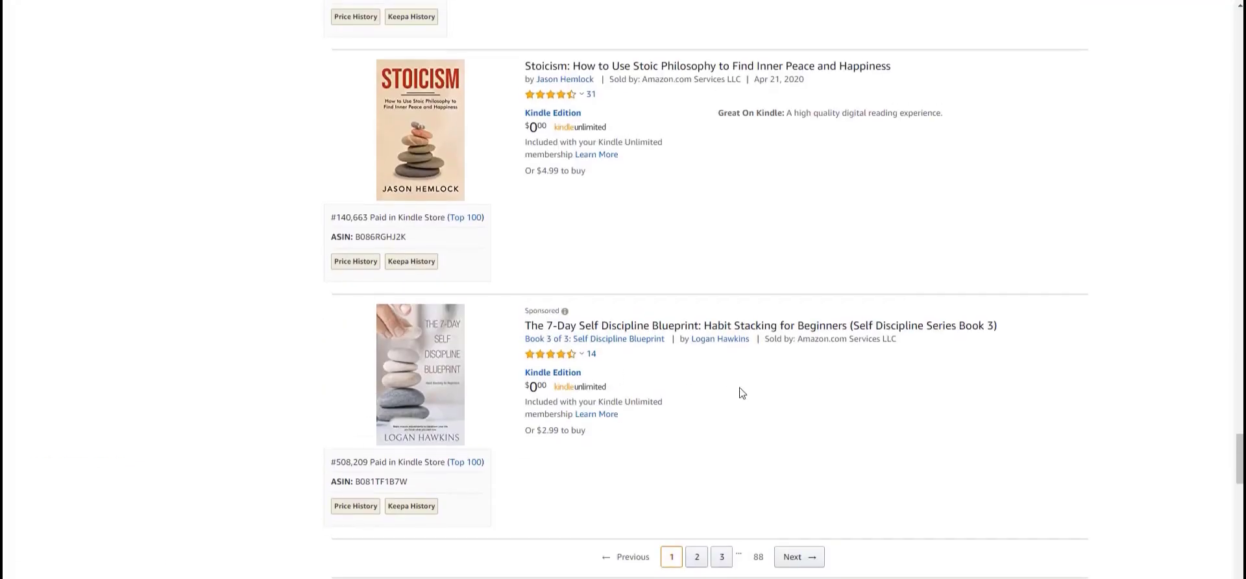
pyautogui.scroll(20, 740, 389)
pyautogui.scroll(20, 743, 407)
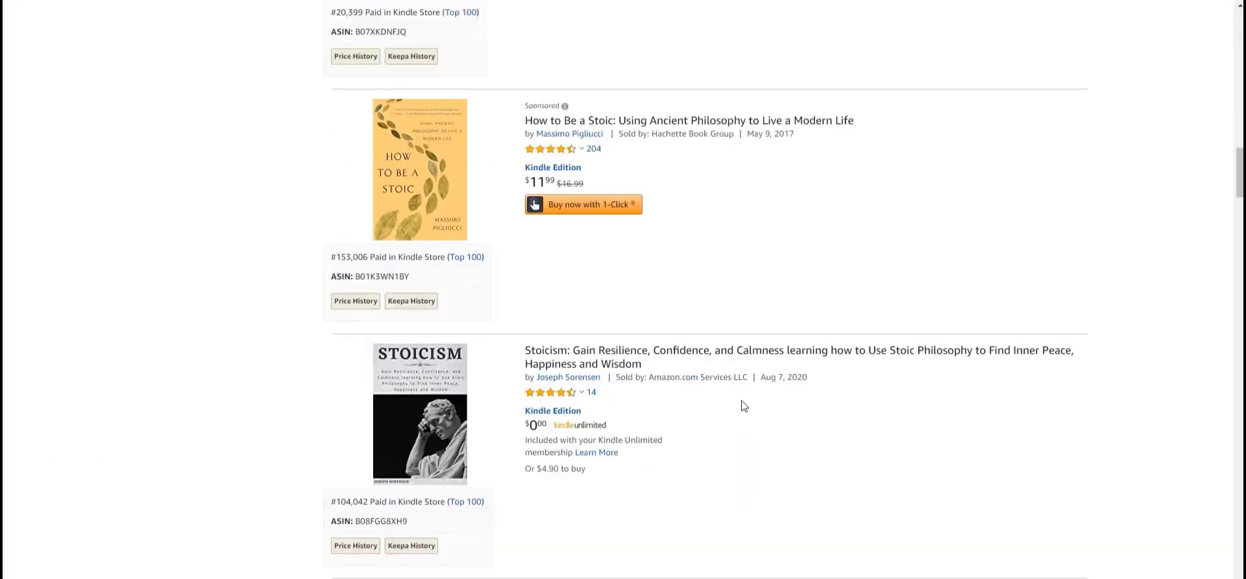
pyautogui.scroll(6, 744, 406)
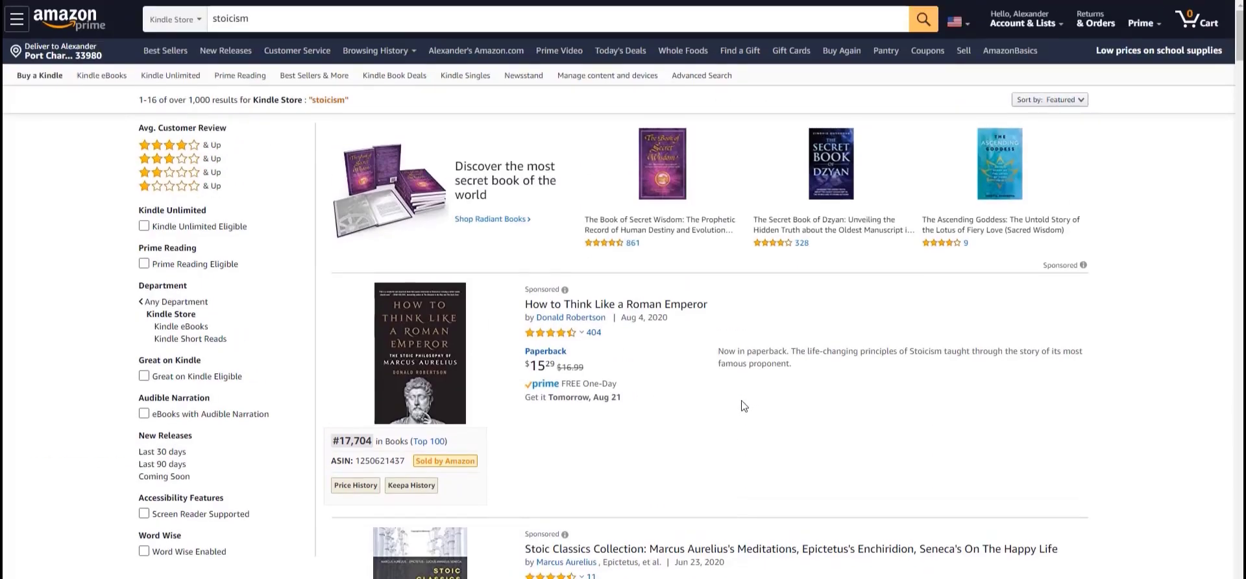
pyautogui.scroll(-2, 744, 406)
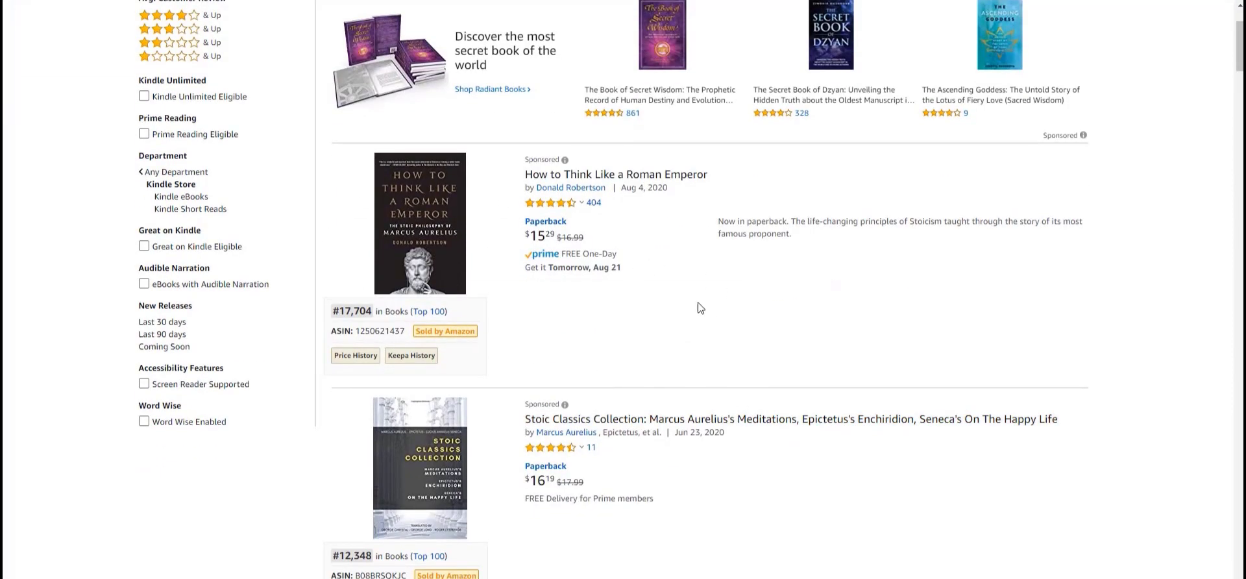
pyautogui.scroll(2, 725, 320)
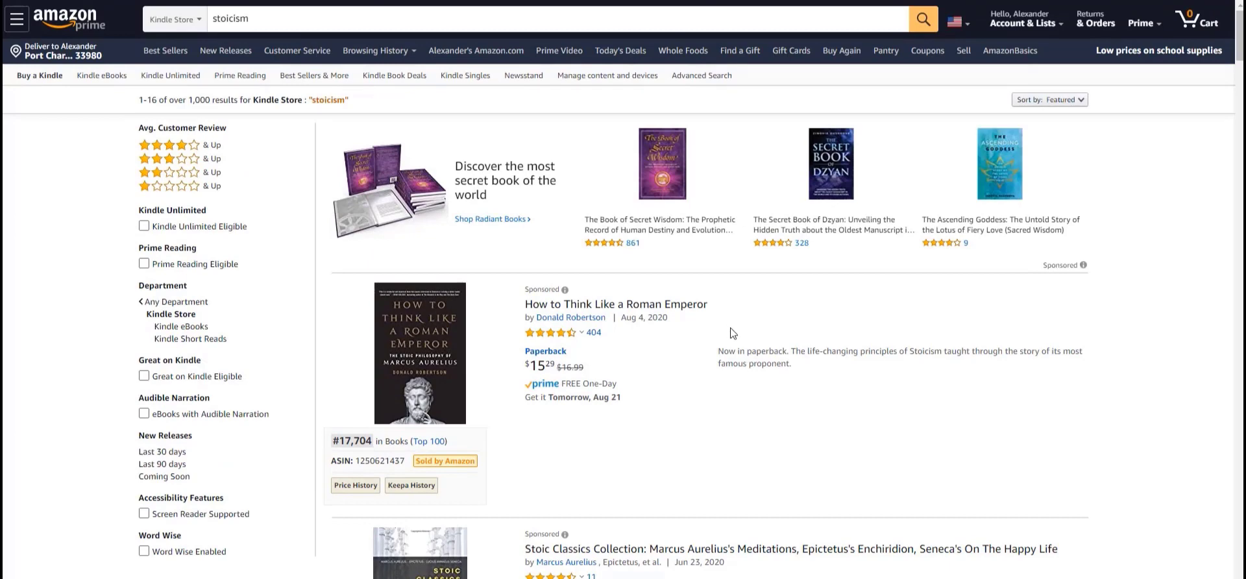
pyautogui.scroll(-2, 733, 334)
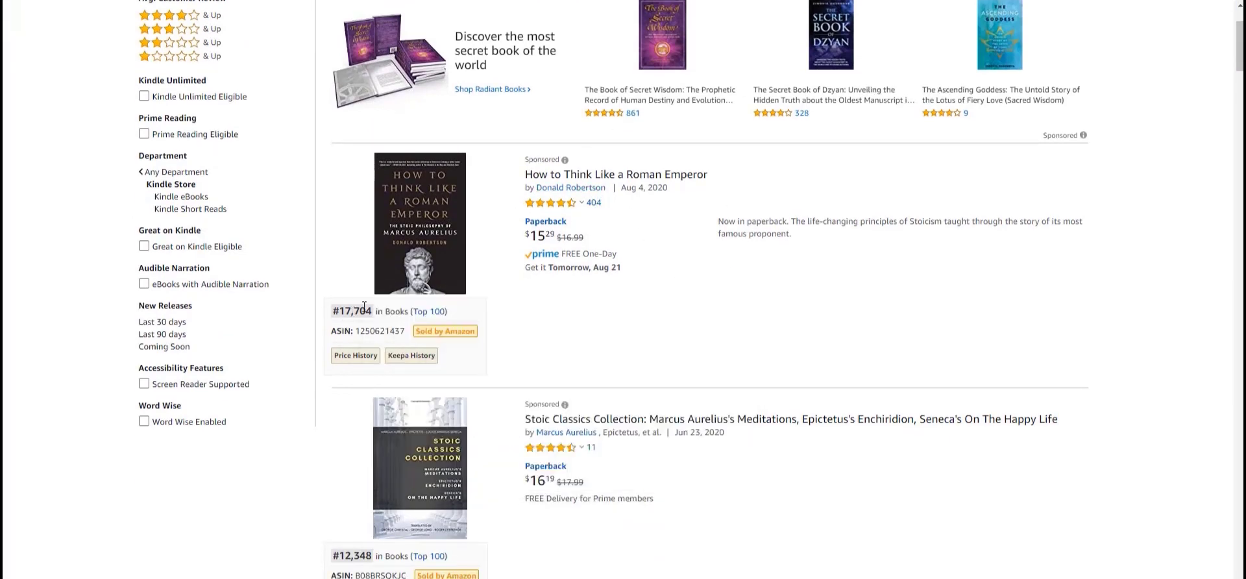
pyautogui.scroll(-3, 843, 297)
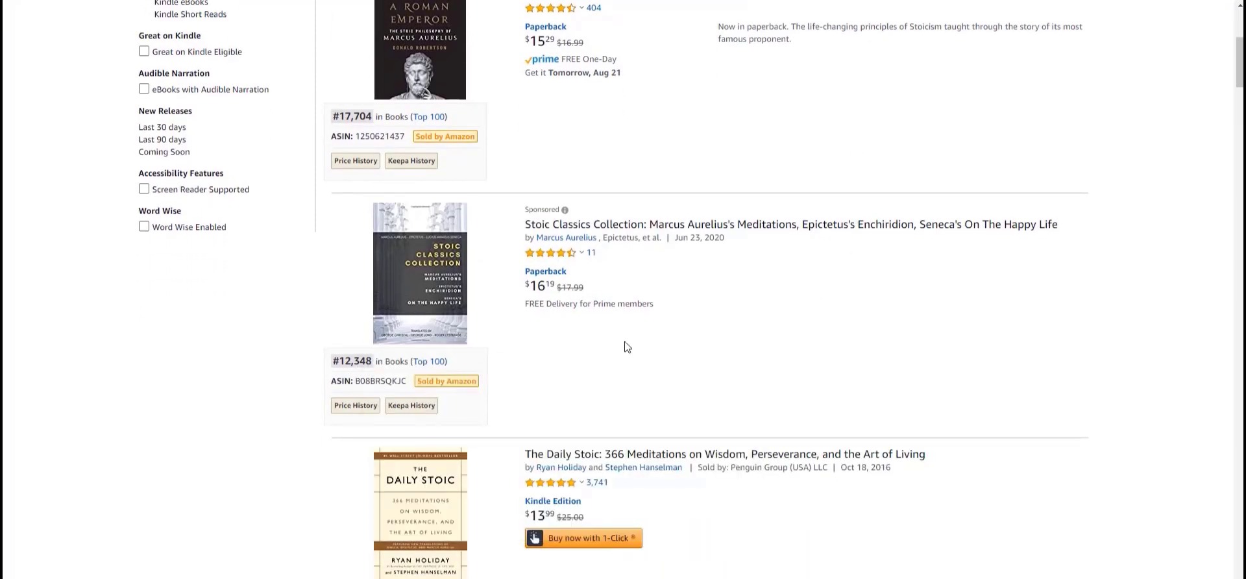
pyautogui.scroll(4, 626, 346)
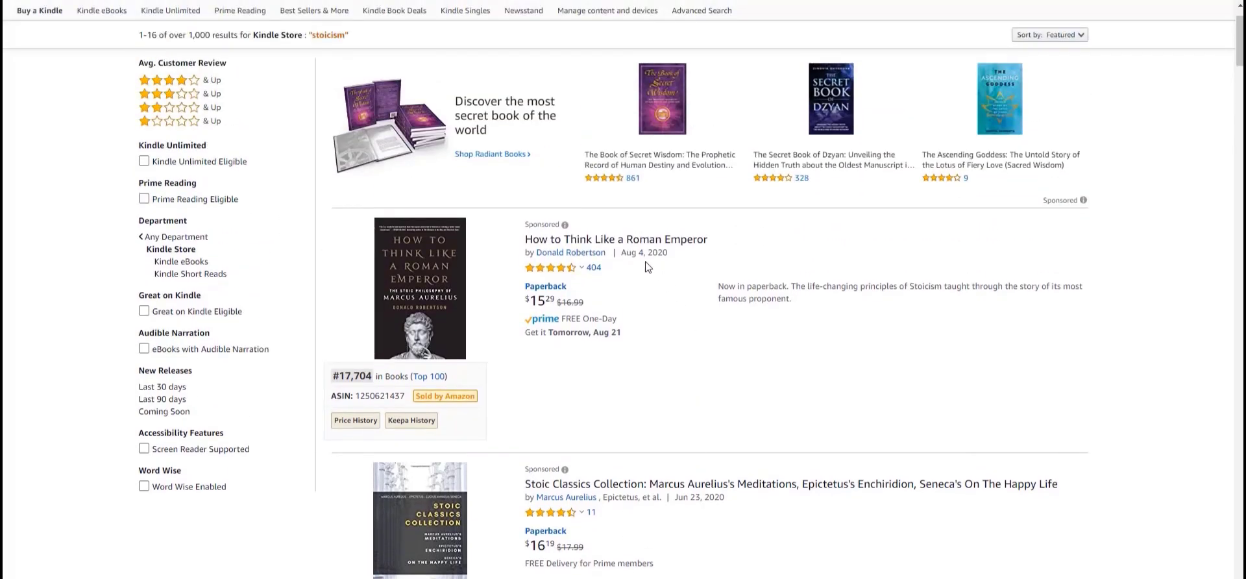
# Check the rating breakdown of "Stoic Classics Collection" and open the author page of Marcus Aurelius
pyautogui.click(574, 268)
pyautogui.scroll(-3, 700, 348)
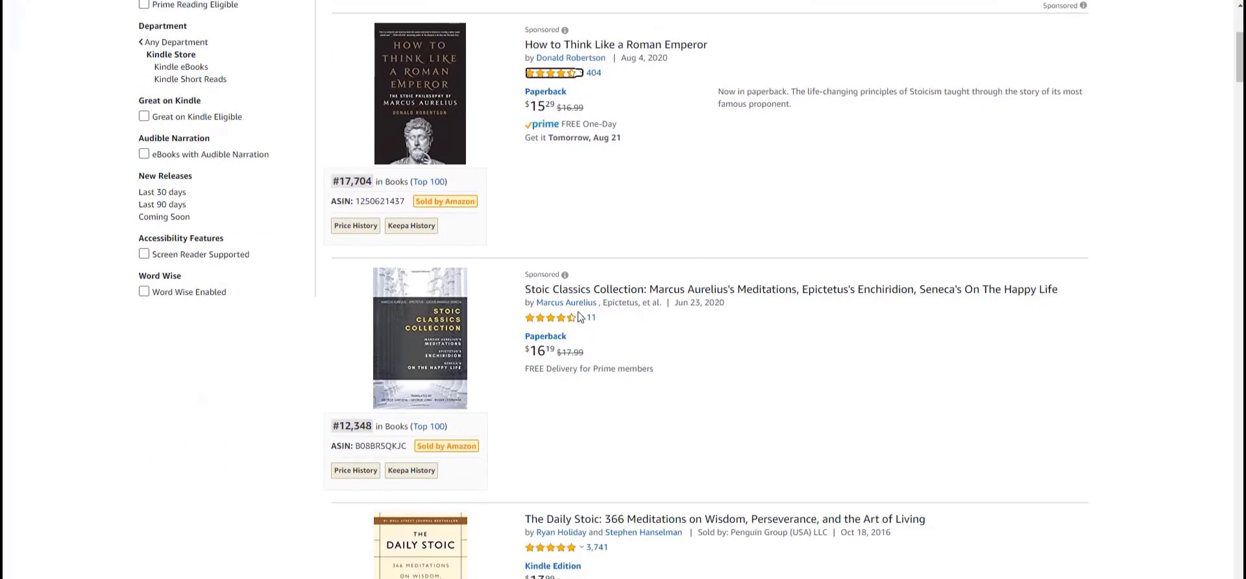
pyautogui.moveTo(582, 318)
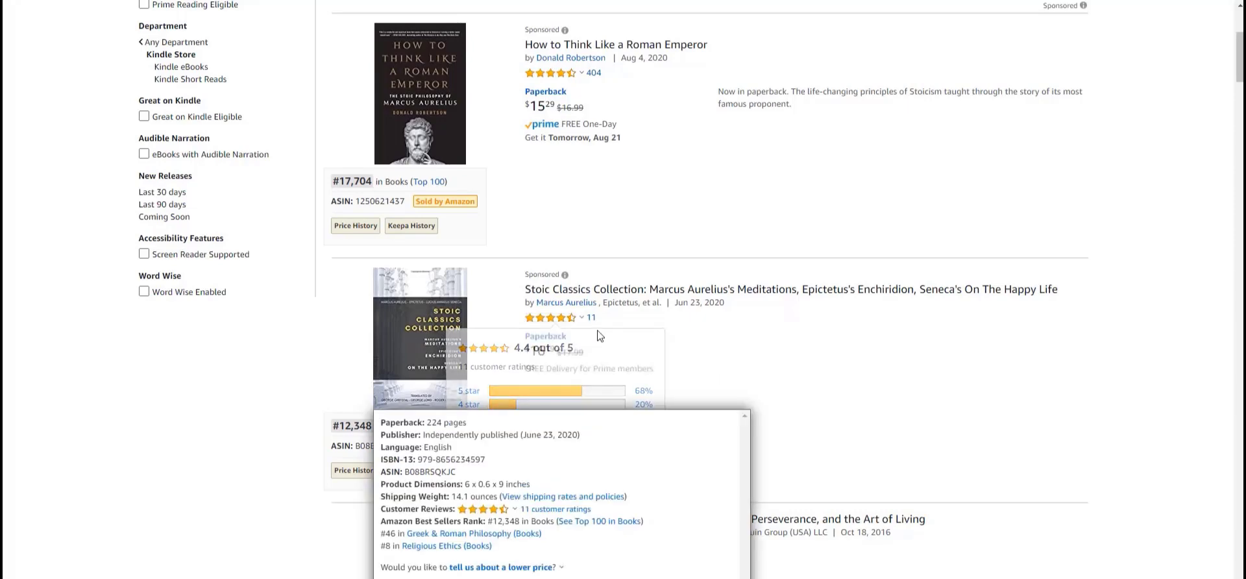
pyautogui.click(565, 303)
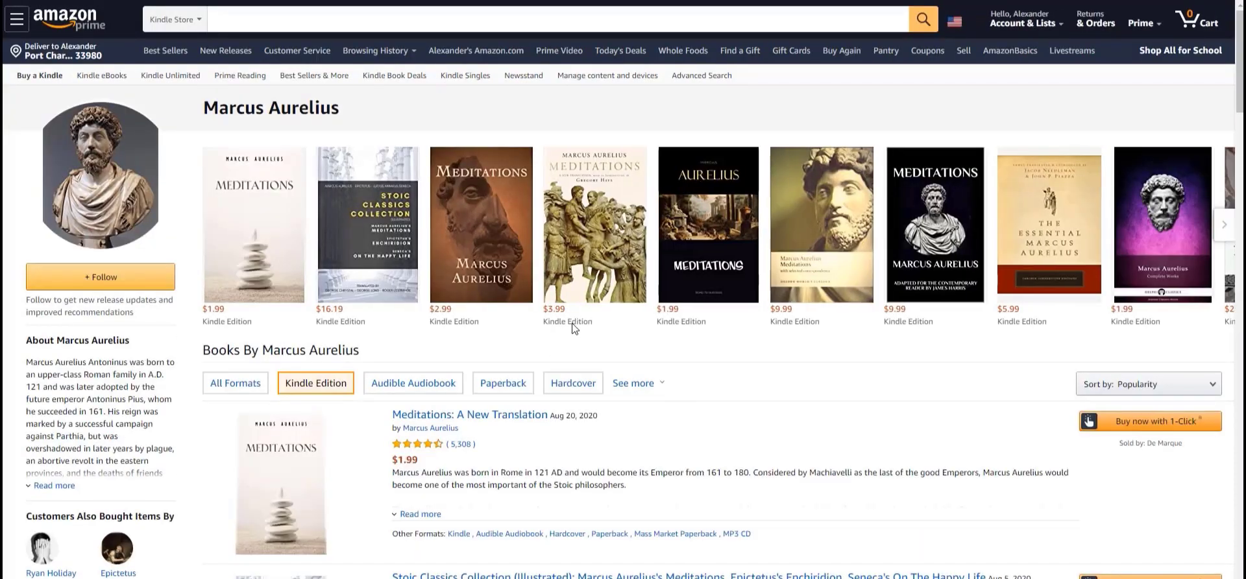
# Preview the details of "Stoic Classics Collection" on the author page and glance through the first book listings
pyautogui.moveTo(354, 266)
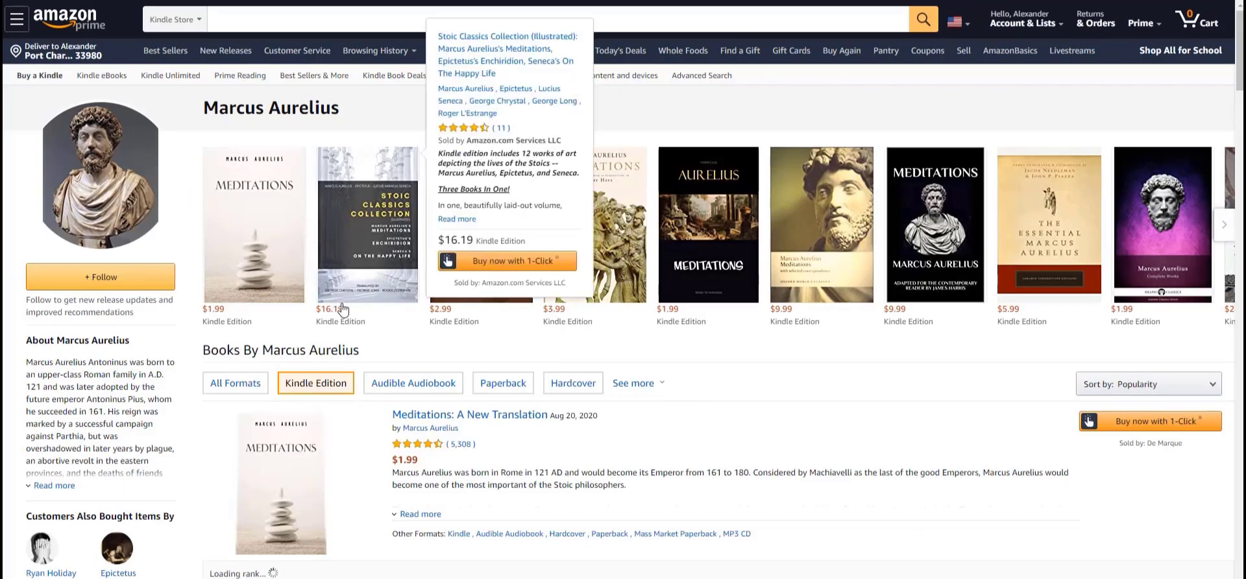
pyautogui.scroll(-3, 348, 318)
pyautogui.scroll(-2, 348, 318)
pyautogui.scroll(5, 375, 340)
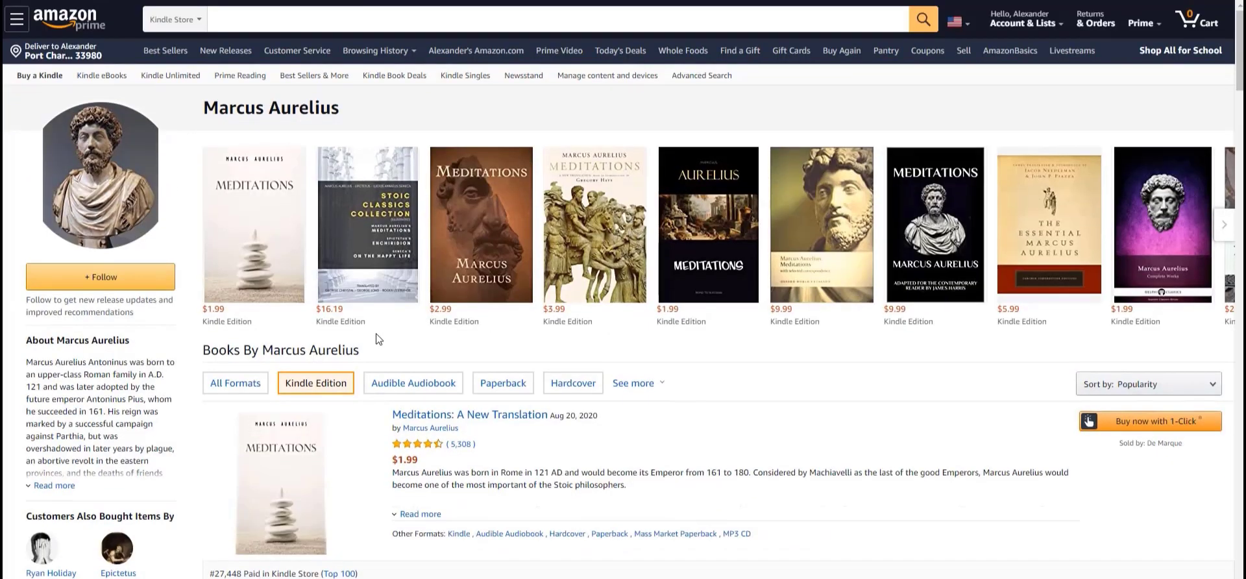
# Show the next set of Marcus Aurelius covers and check the KDSPY sales estimates for the author's titles
pyautogui.click(1226, 225)
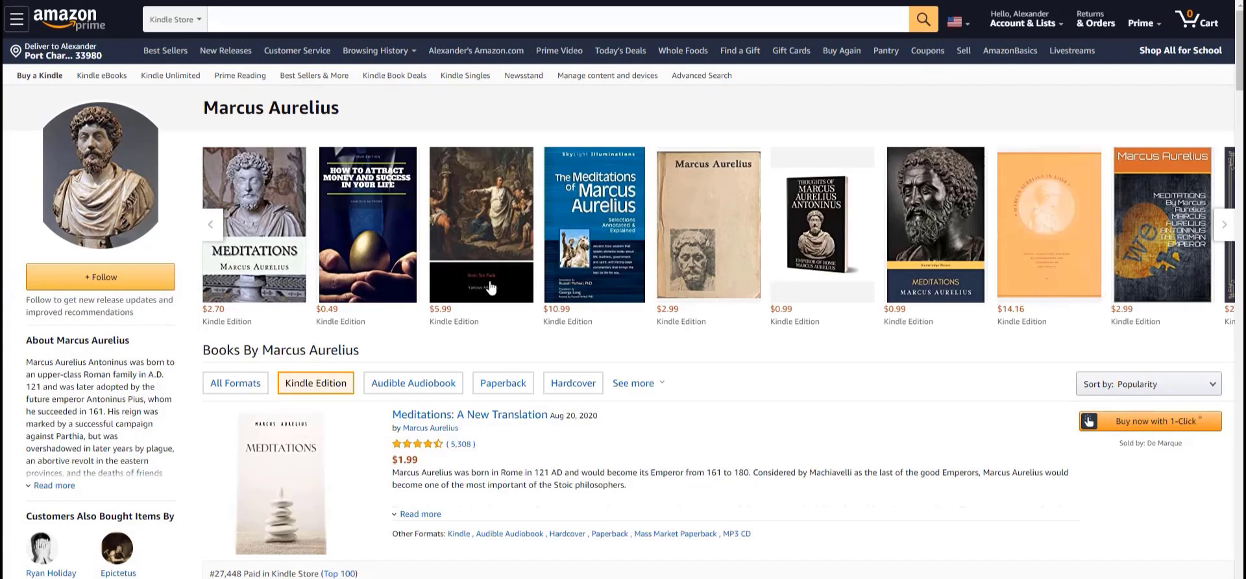
pyautogui.click(886, 1)
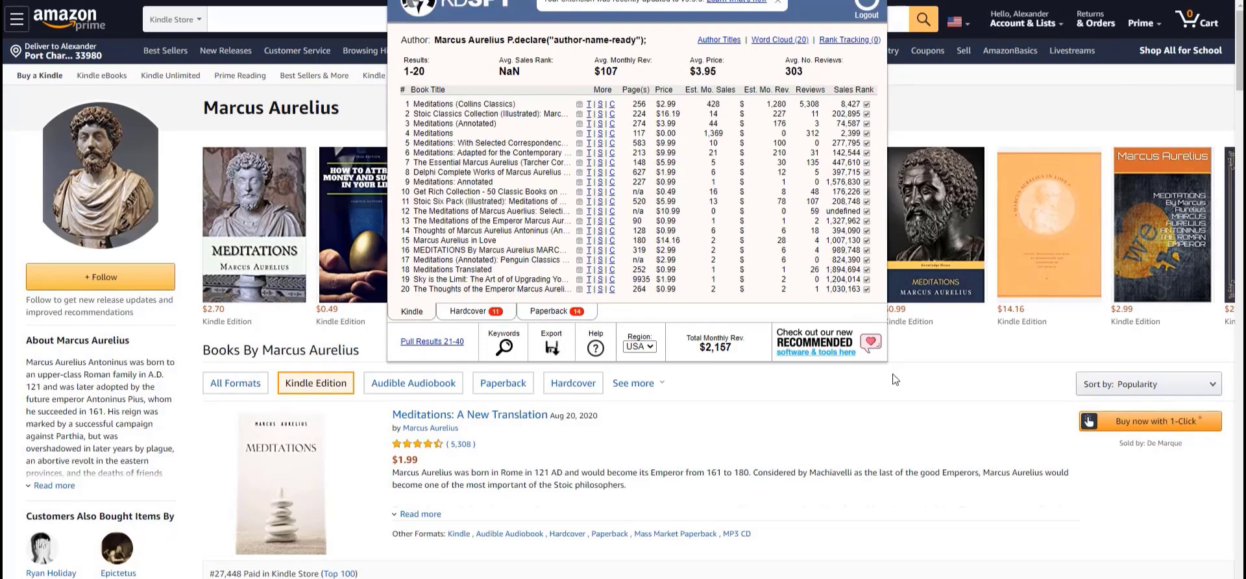
pyautogui.click(904, 395)
# Review the Marcus Aurelius book list down to "Stoic Six Pack", examining prices, reviews and sales ranks of single titles and collections
pyautogui.scroll(-8, 636, 320)
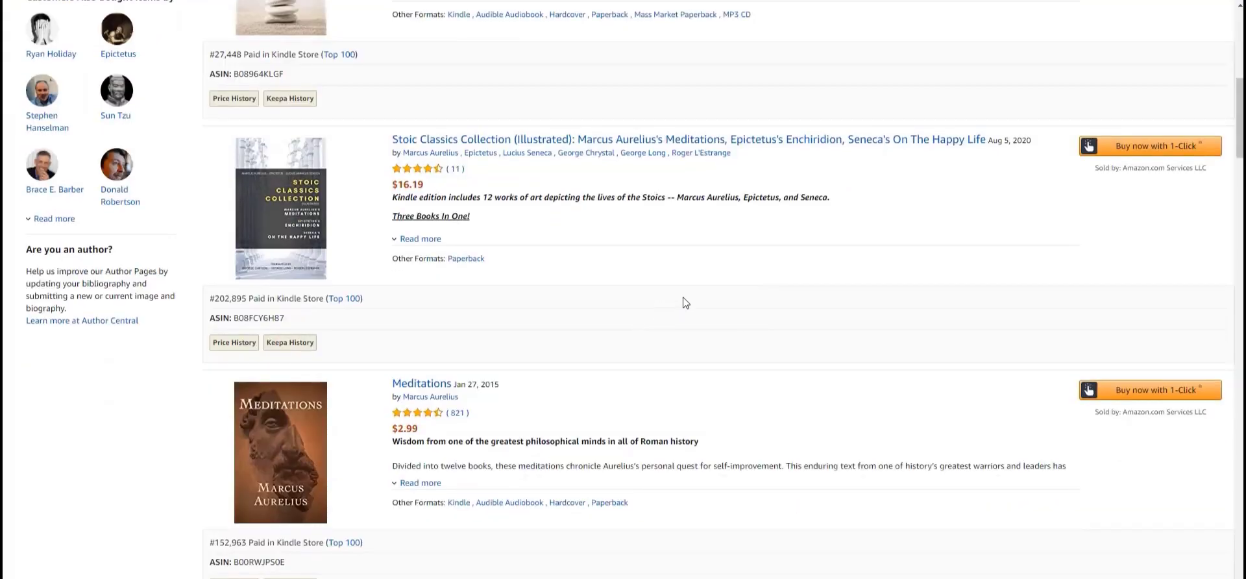
pyautogui.scroll(-12, 686, 303)
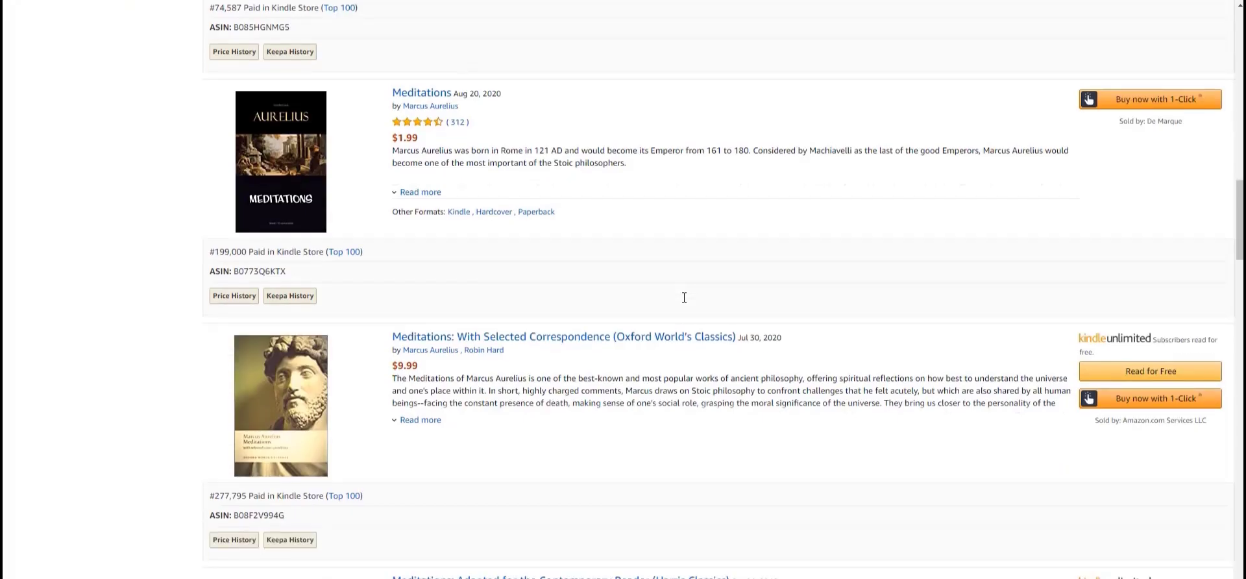
pyautogui.scroll(-5, 683, 297)
pyautogui.scroll(-10, 675, 310)
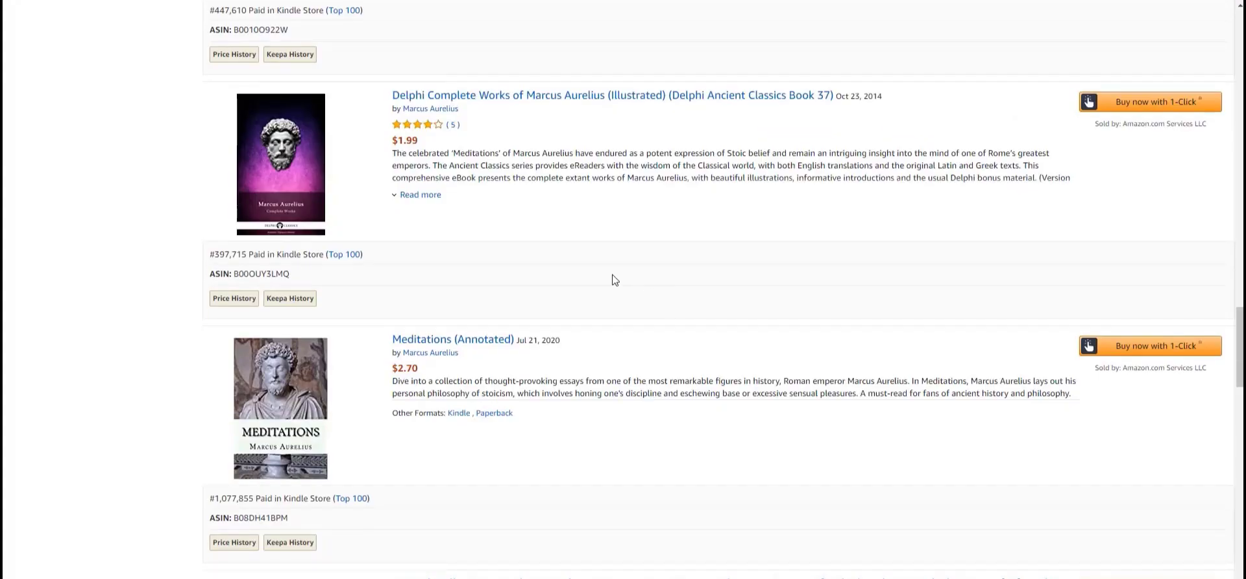
pyautogui.scroll(-1, 615, 280)
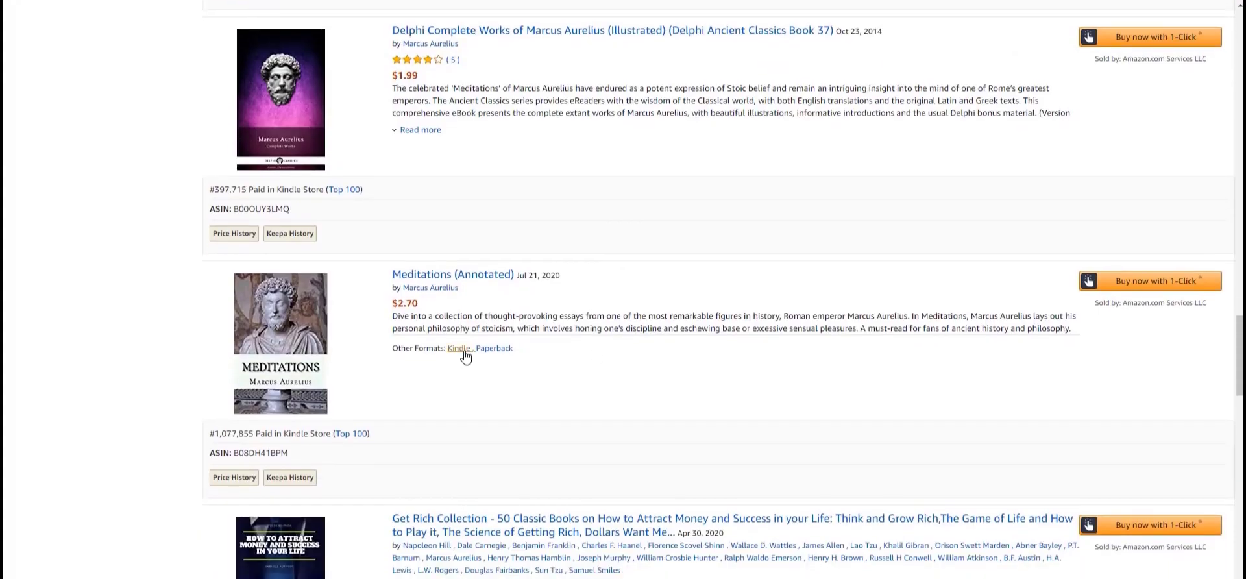
pyautogui.scroll(-3, 544, 344)
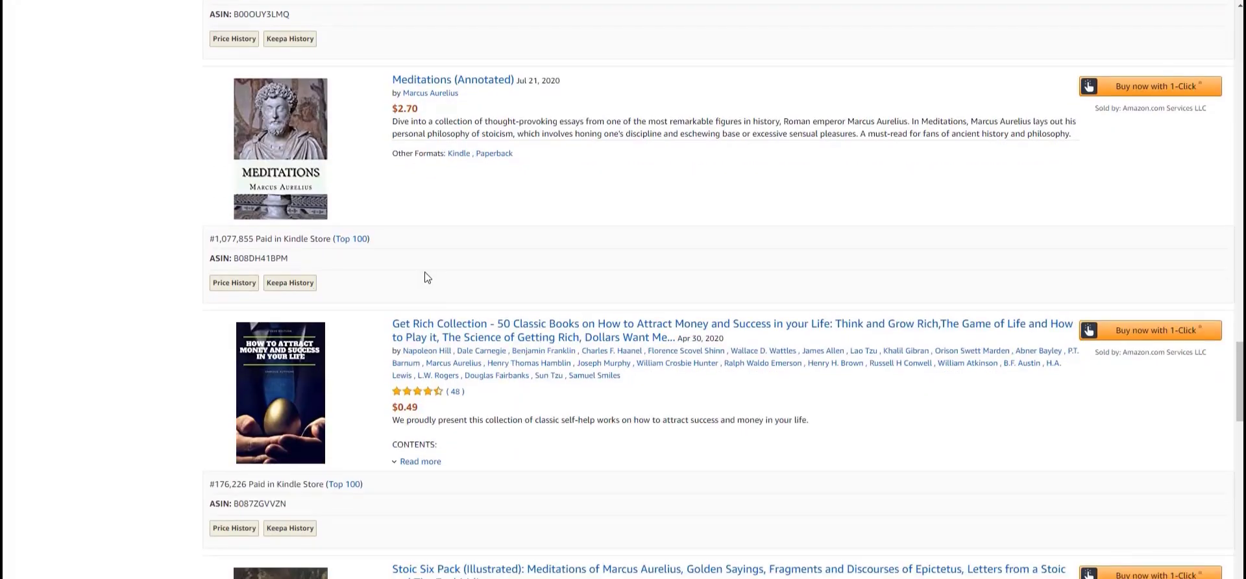
pyautogui.moveTo(302, 135)
pyautogui.moveTo(296, 193)
pyautogui.scroll(-5, 668, 362)
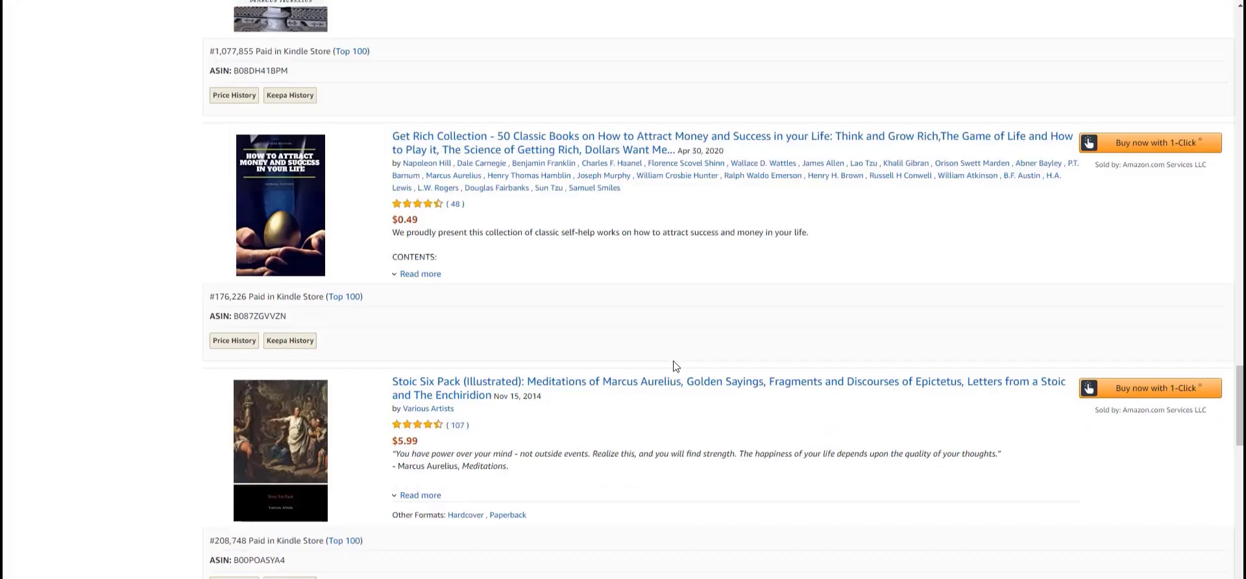
# Review the Marcus Aurelius book list back up to the first "Meditations" listings, comparing prices and sales ranks of single titles
pyautogui.scroll(7, 739, 375)
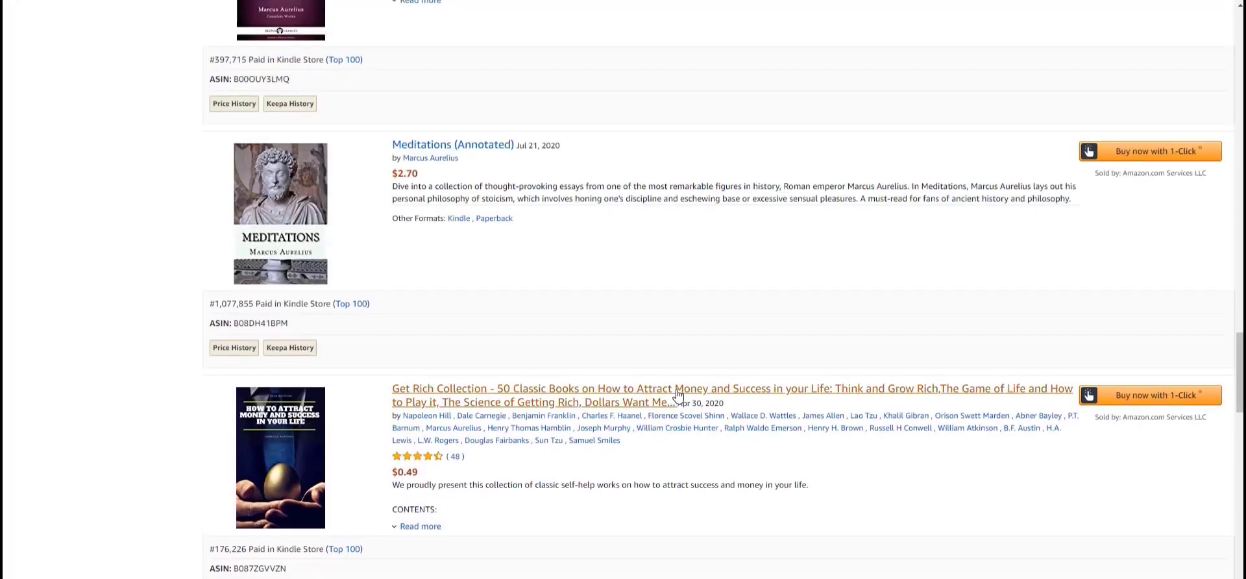
pyautogui.scroll(4, 669, 394)
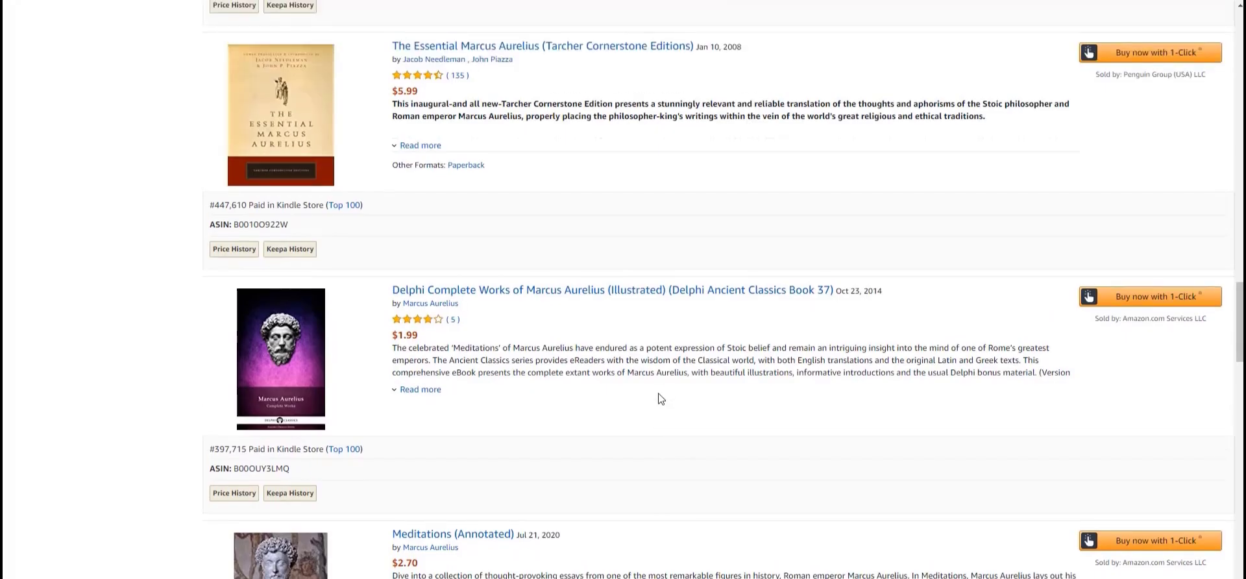
pyautogui.scroll(1, 659, 400)
pyautogui.scroll(-3, 623, 407)
pyautogui.moveTo(274, 534)
pyautogui.scroll(12, 607, 392)
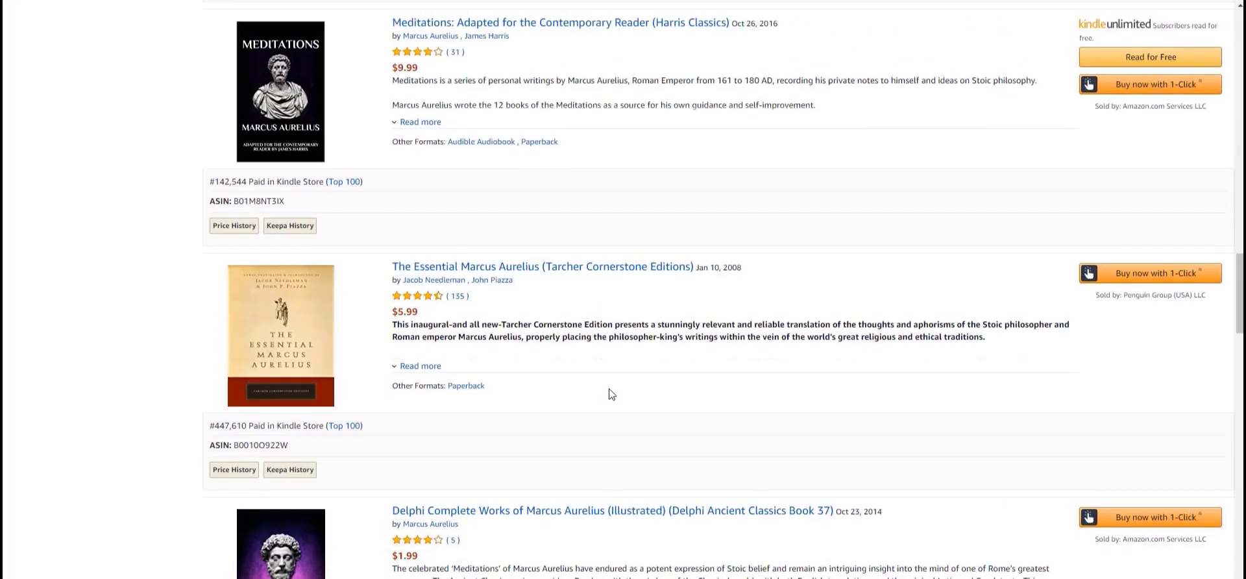
pyautogui.scroll(15, 610, 392)
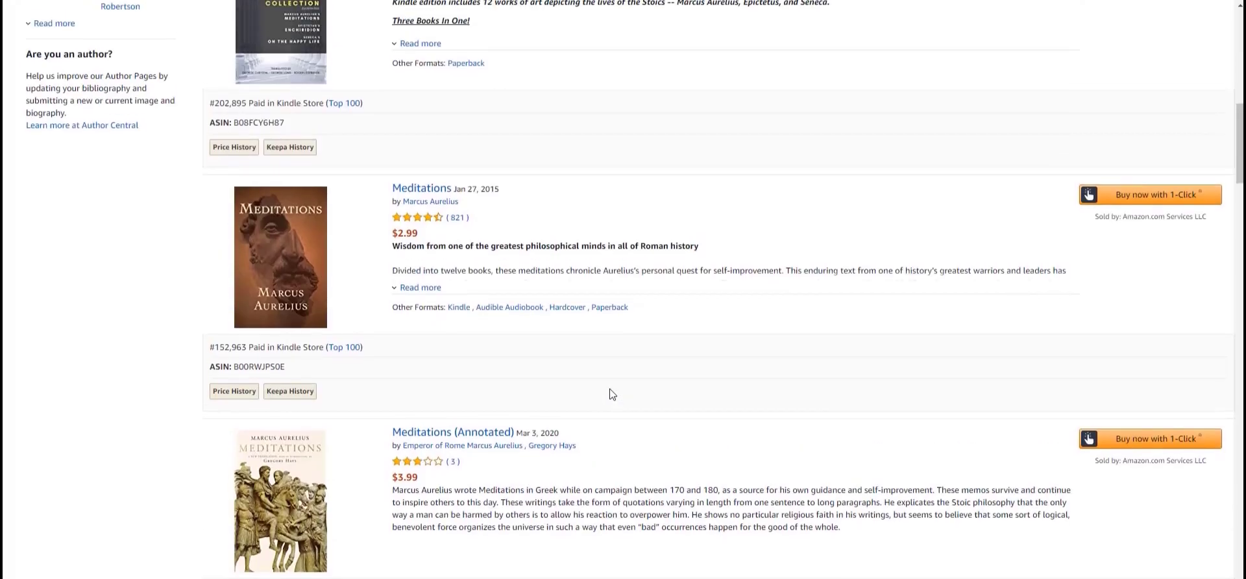
# Return to the "stoicism" search results in the Kindle Store and check the KDSPY sales estimates for that keyword
pyautogui.scroll(3, 610, 393)
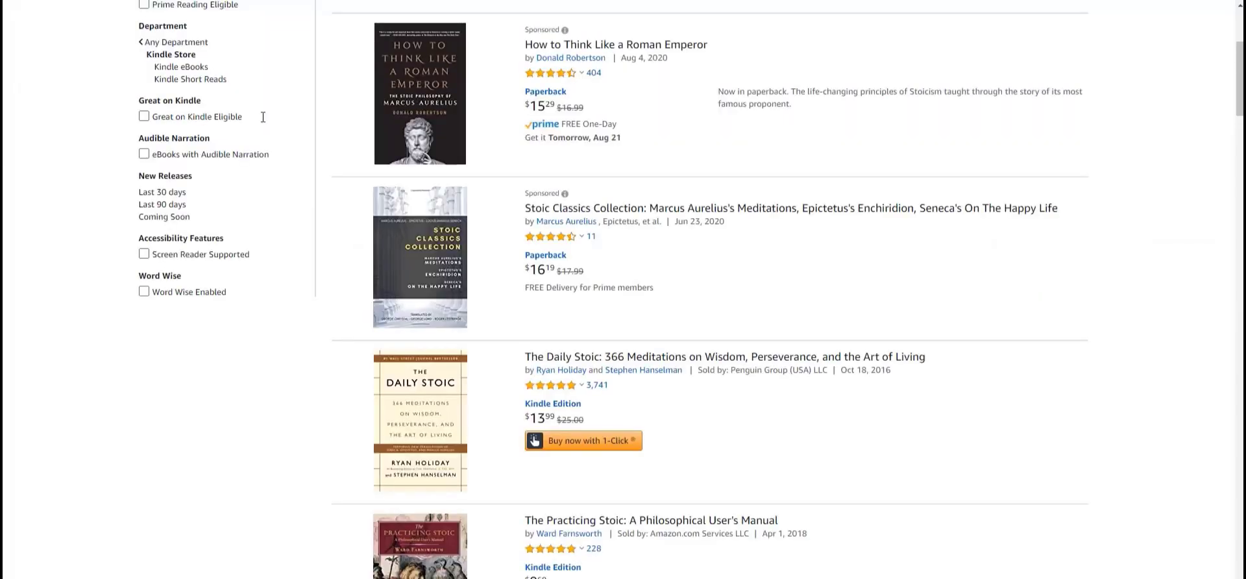
pyautogui.scroll(4, 736, 338)
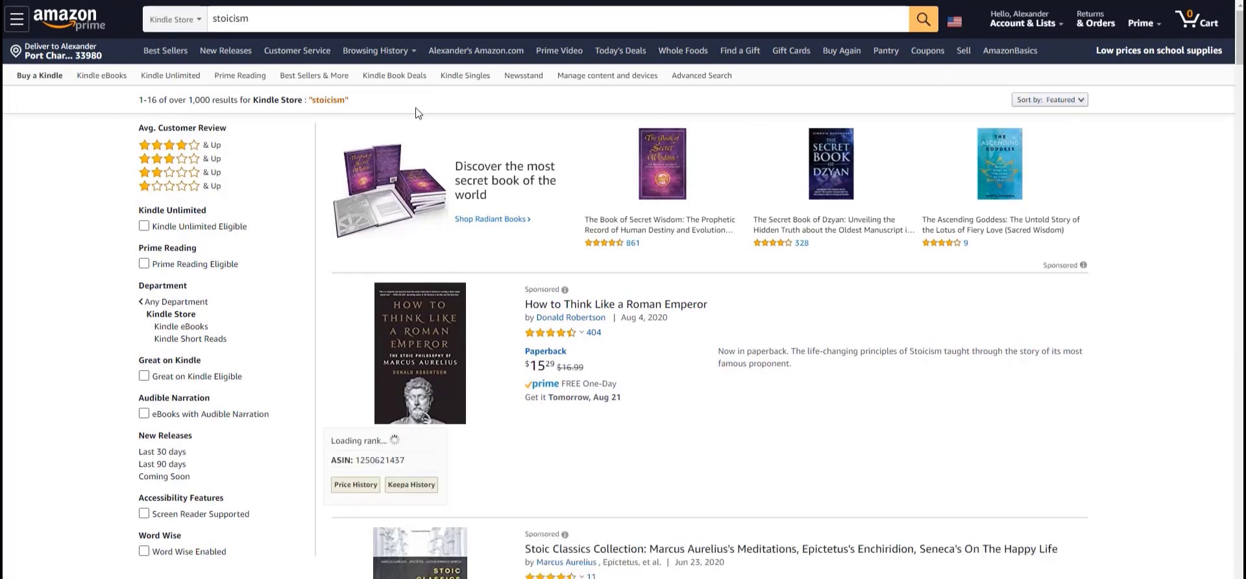
pyautogui.click(220, 24)
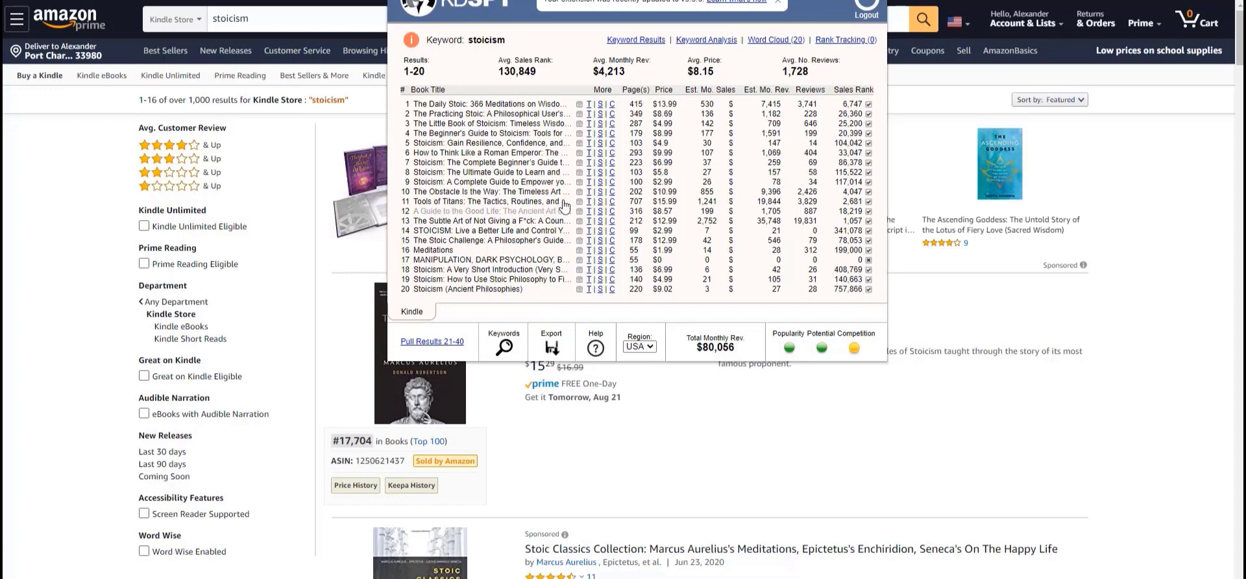
pyautogui.click(921, 426)
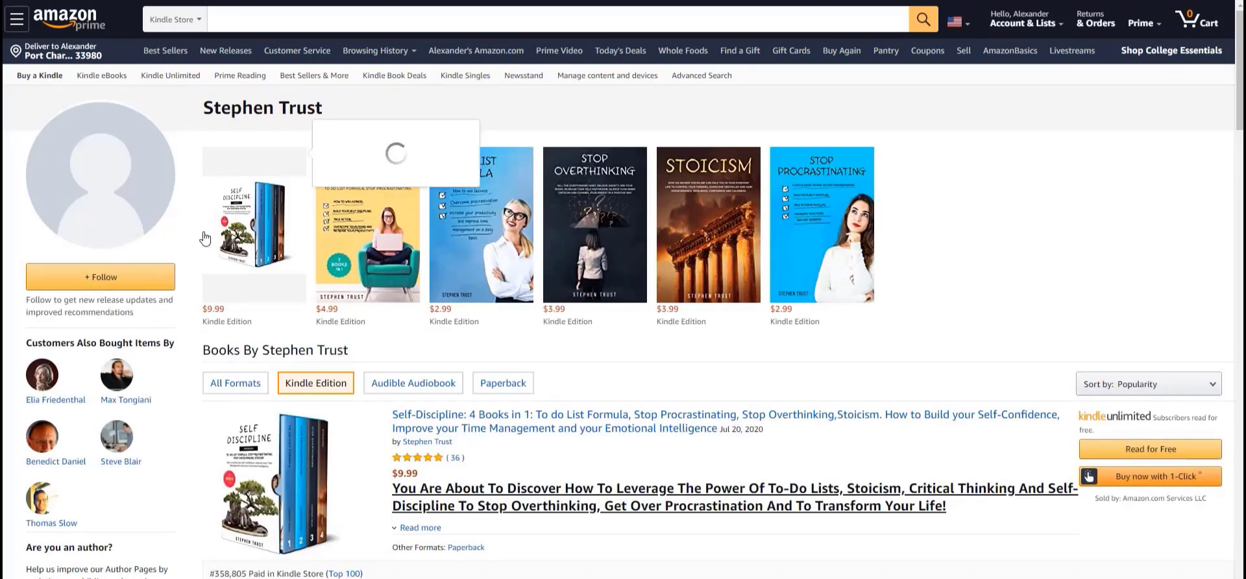
# On the author page of "Self-Discipline: 4 Books in 1", preview the single titles on stoicism, to-do lists and overthinking, plus the bundle
pyautogui.moveTo(720, 195)
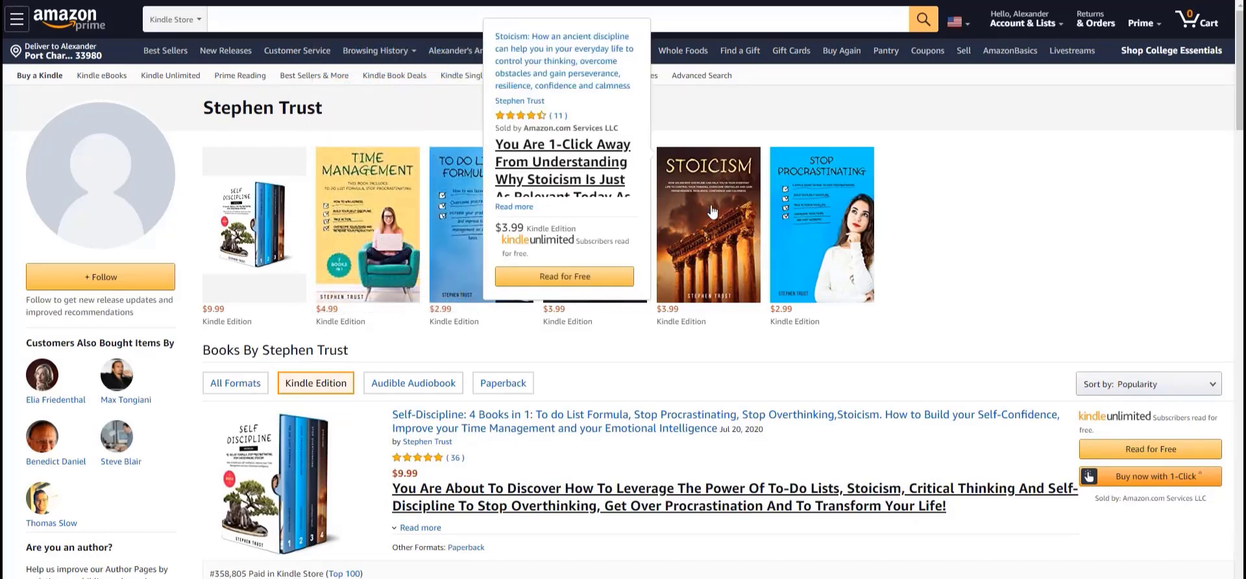
pyautogui.moveTo(779, 248)
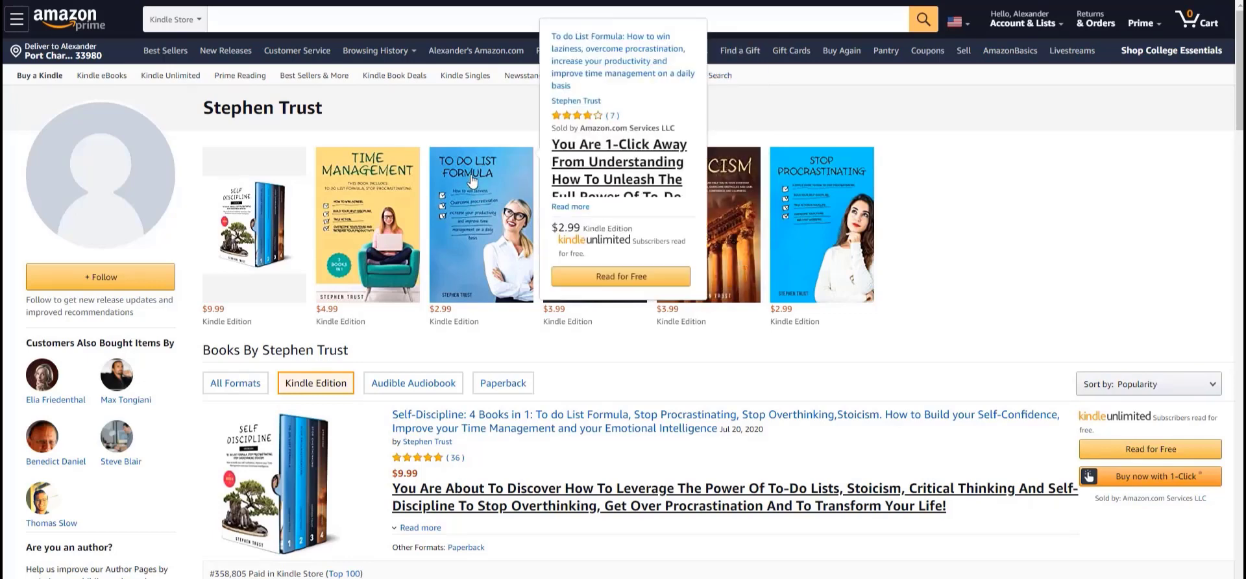
pyautogui.moveTo(413, 197)
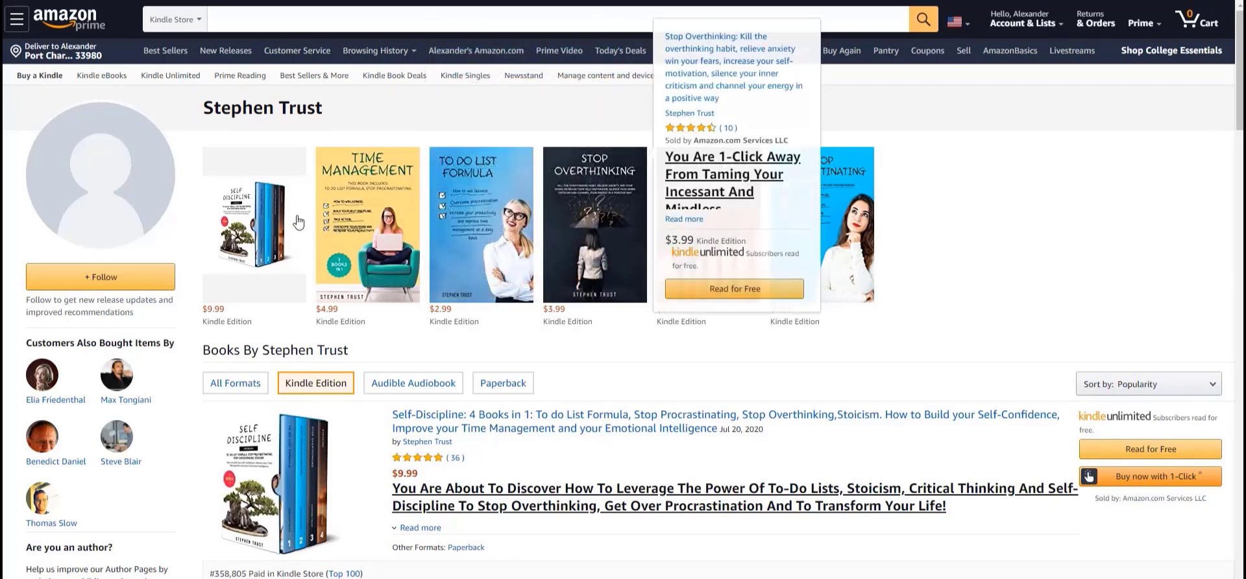
pyautogui.moveTo(240, 219)
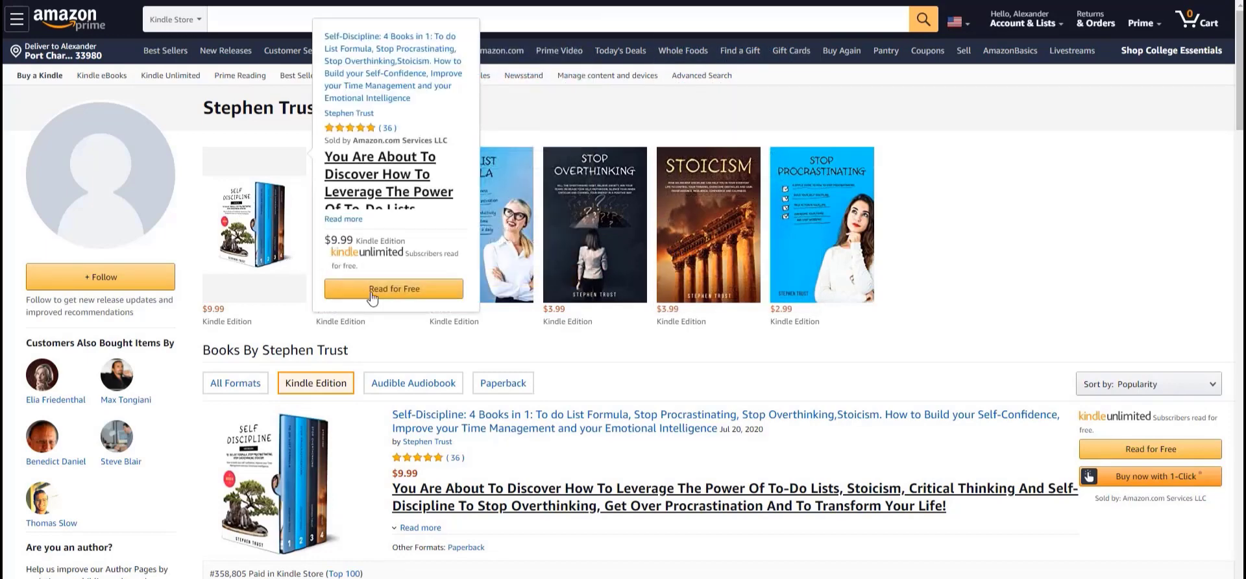
pyautogui.moveTo(556, 268)
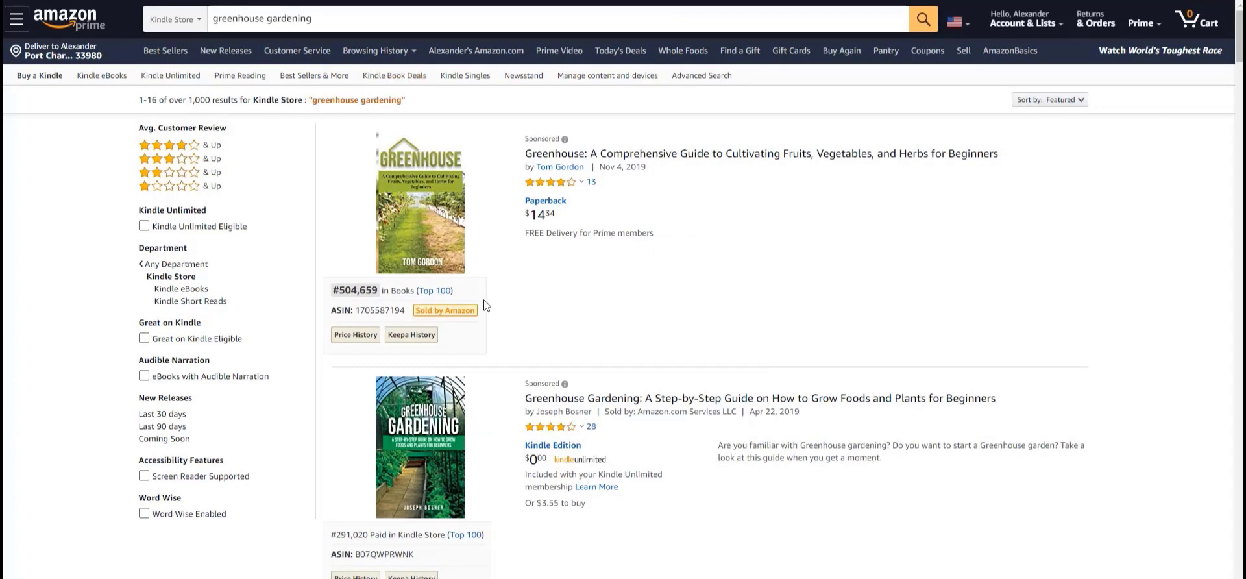
# Scan the full Kindle Store results for "greenhouse gardening", examining competing titles, prices, reviews and sales ranks
pyautogui.scroll(-12, 537, 306)
pyautogui.scroll(-13, 597, 318)
pyautogui.scroll(-20, 635, 287)
pyautogui.scroll(-20, 590, 294)
pyautogui.scroll(-12, 562, 315)
pyautogui.scroll(19, 559, 315)
pyautogui.scroll(20, 556, 321)
pyautogui.scroll(20, 557, 323)
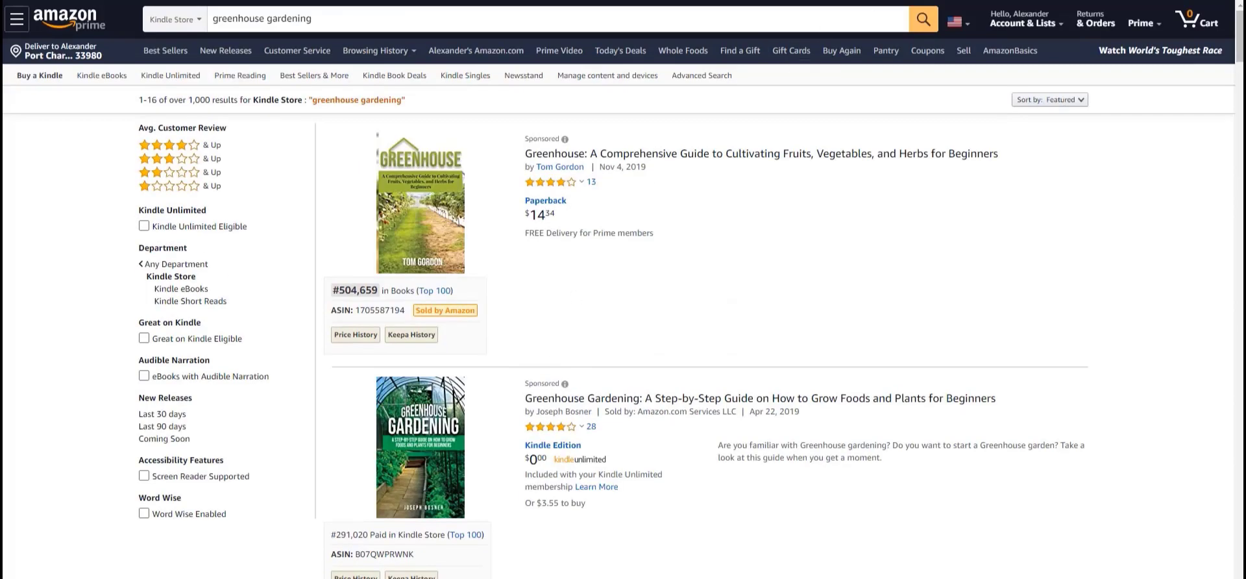
# Check the KDSPY sales estimates for the keyword "greenhouse gardening", including monthly revenue, popularity and competition
pyautogui.click(876, 0)
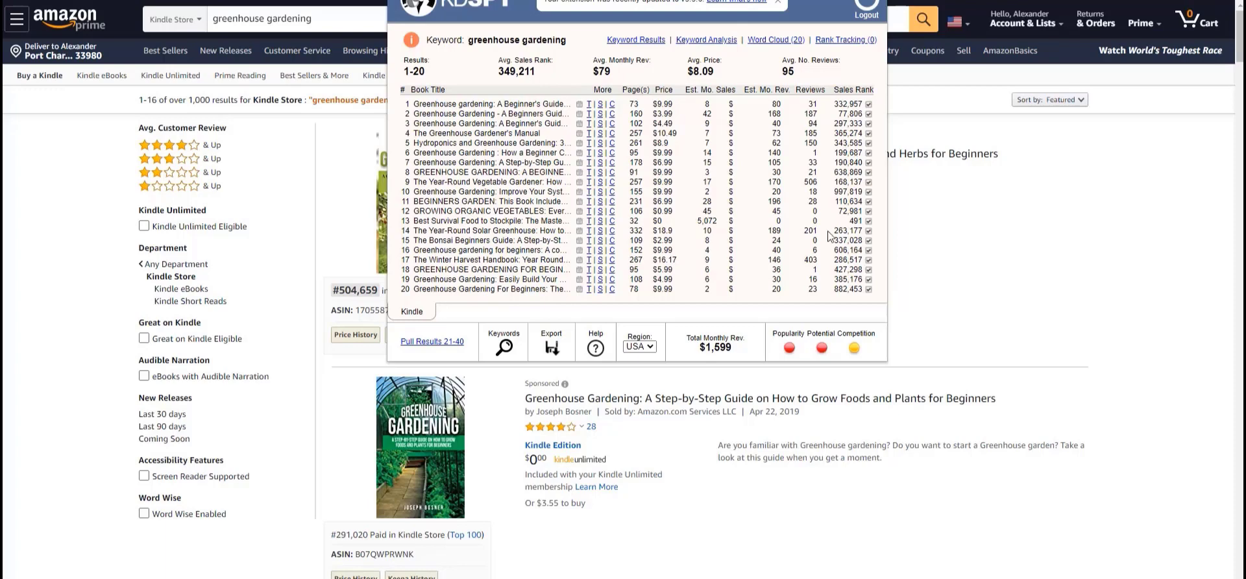
pyautogui.click(959, 265)
pyautogui.scroll(-2, 597, 261)
pyautogui.scroll(2, 639, 146)
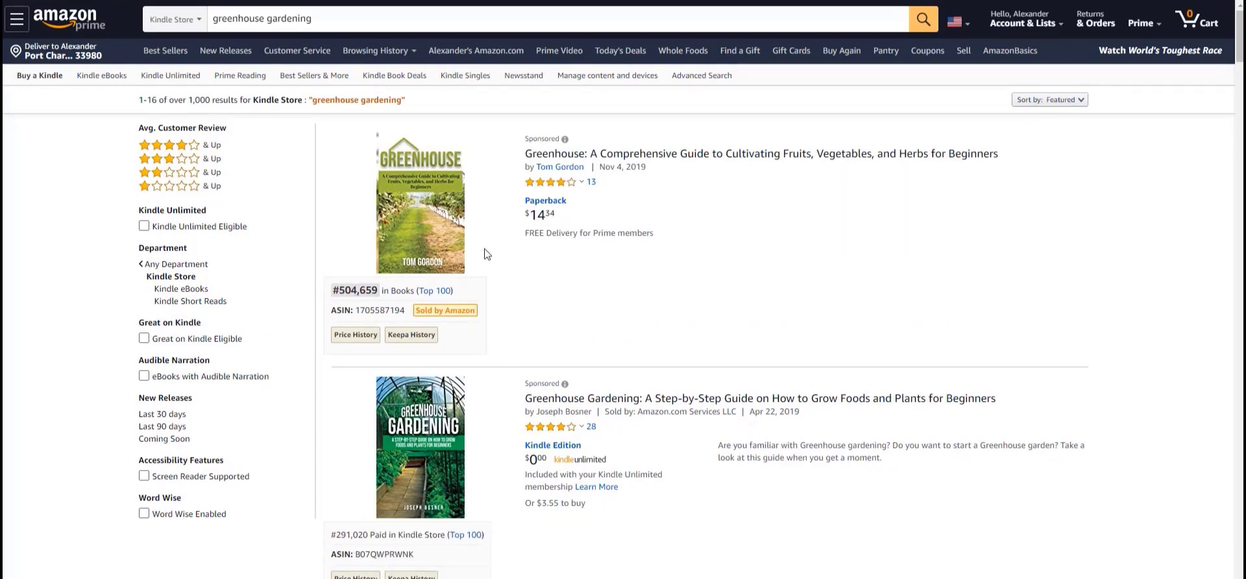
# Open the 3-in-1 bundle "Hydroponics and Greenhouse Gardening" from the search results and visit its author's page
pyautogui.scroll(-1, 587, 372)
pyautogui.scroll(-9, 587, 371)
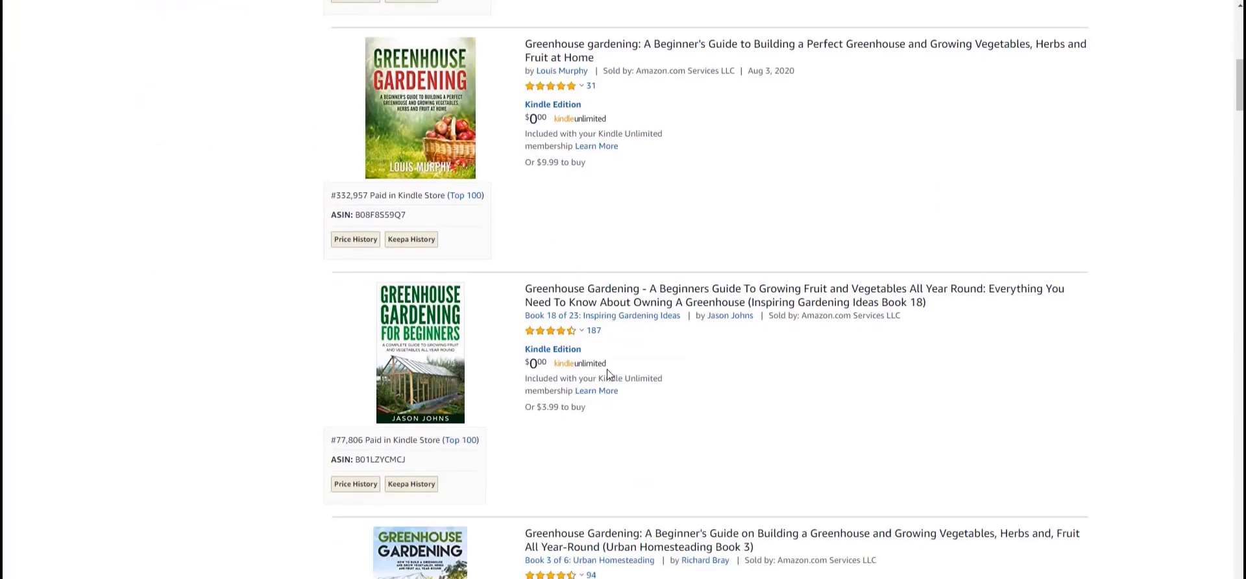
pyautogui.scroll(-5, 612, 358)
pyautogui.scroll(-7, 612, 359)
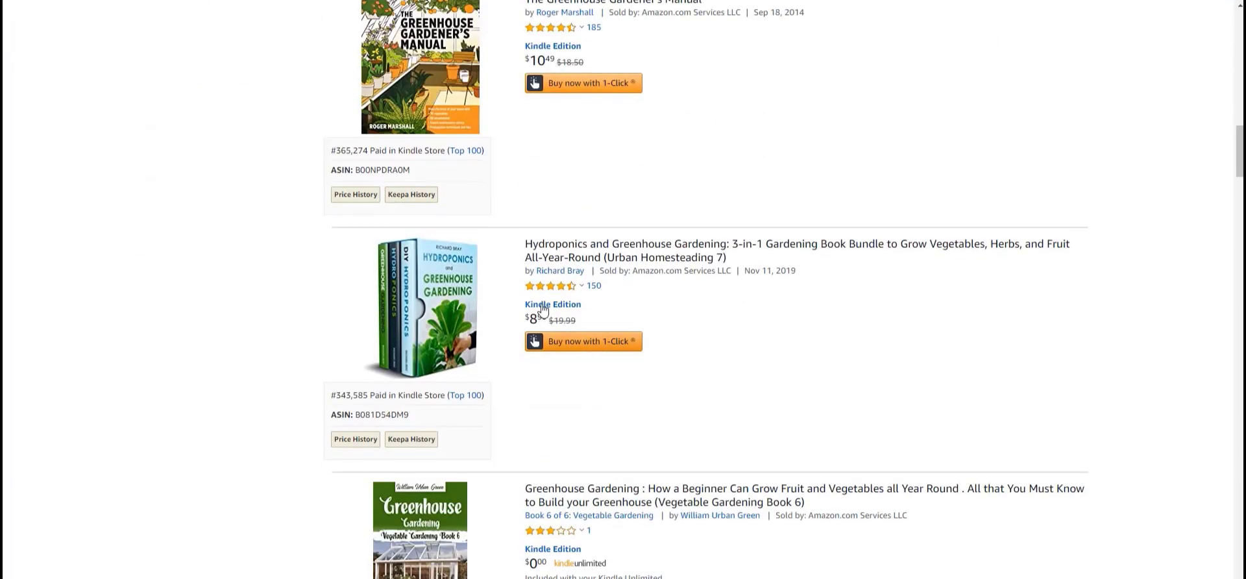
pyautogui.click(588, 253)
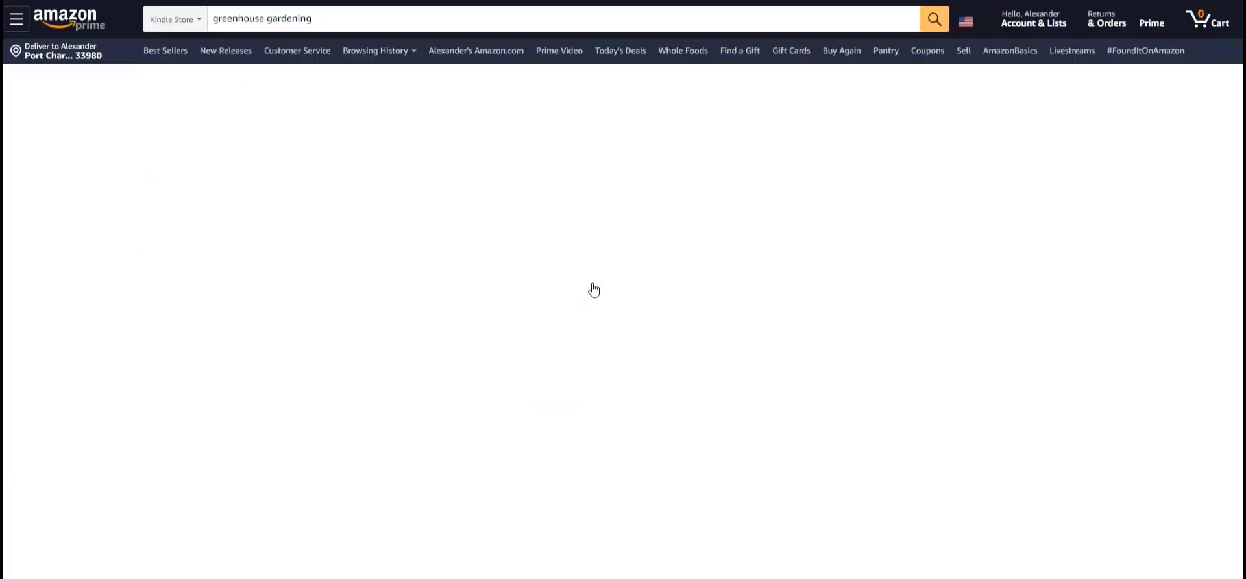
pyautogui.moveTo(392, 216)
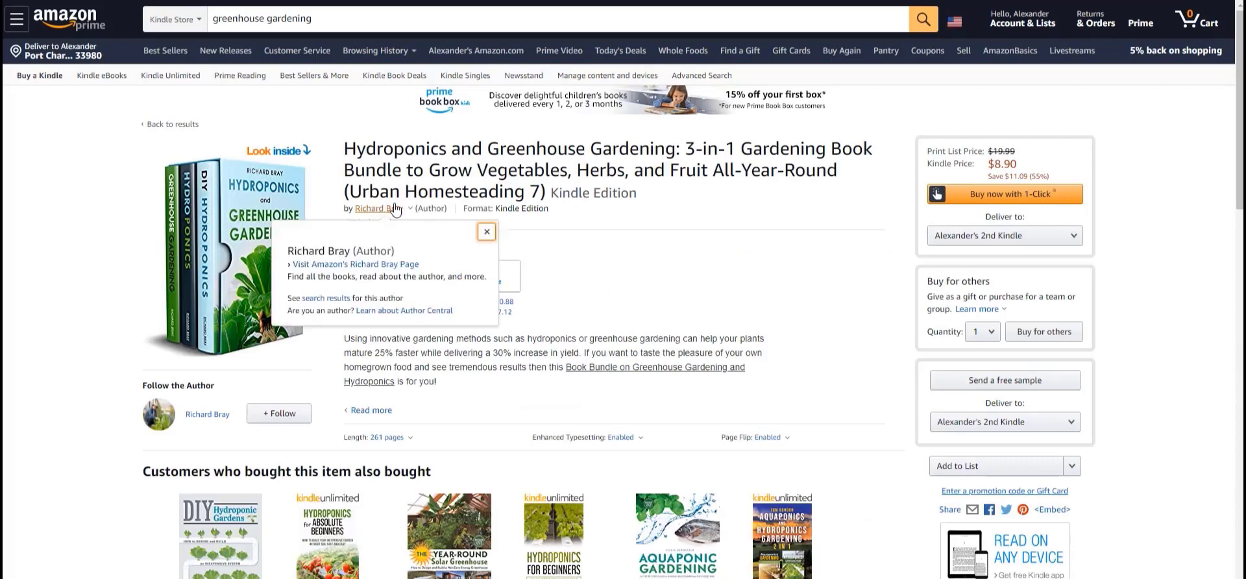
pyautogui.click(367, 264)
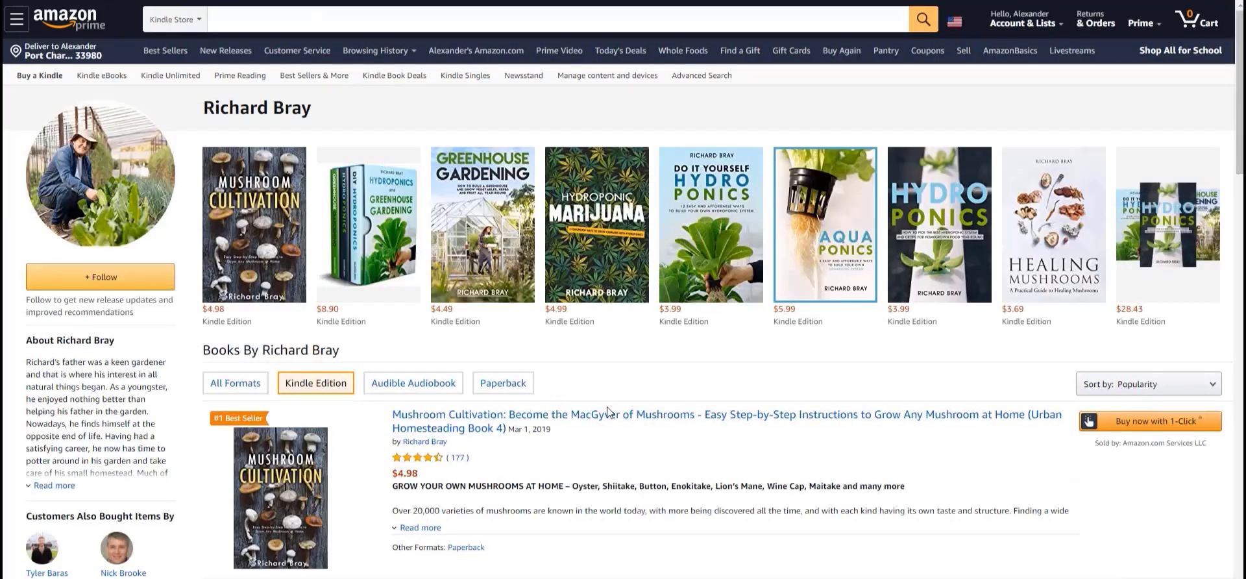
# Preview the gardening and mushroom titles on the author page and check the KDSPY sales estimates for the author
pyautogui.click(446, 455)
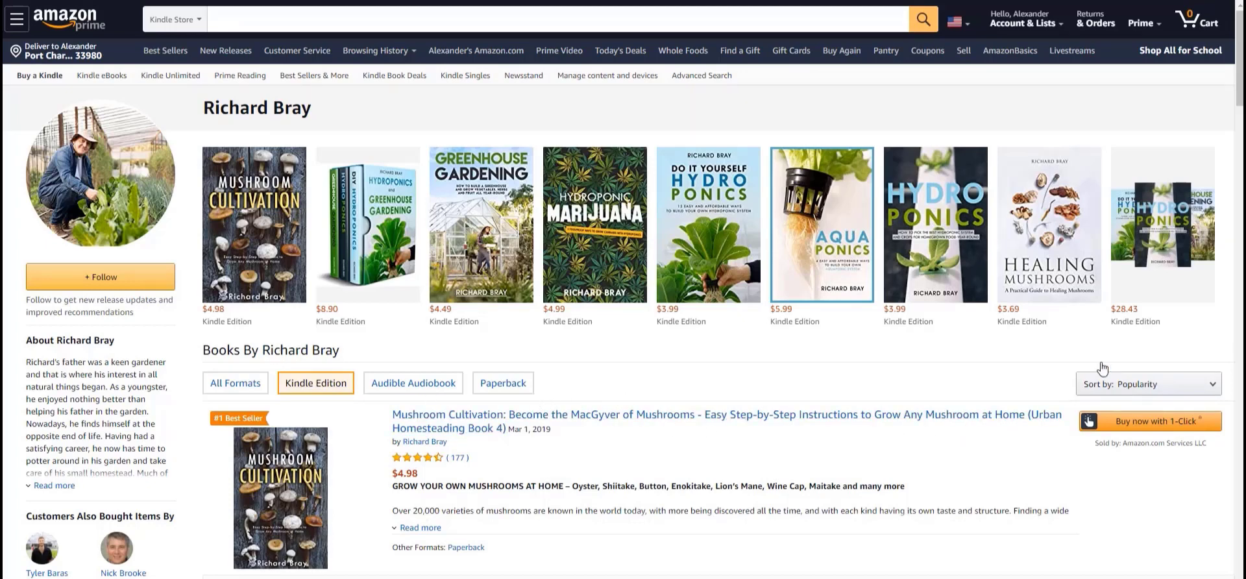
pyautogui.moveTo(1051, 250)
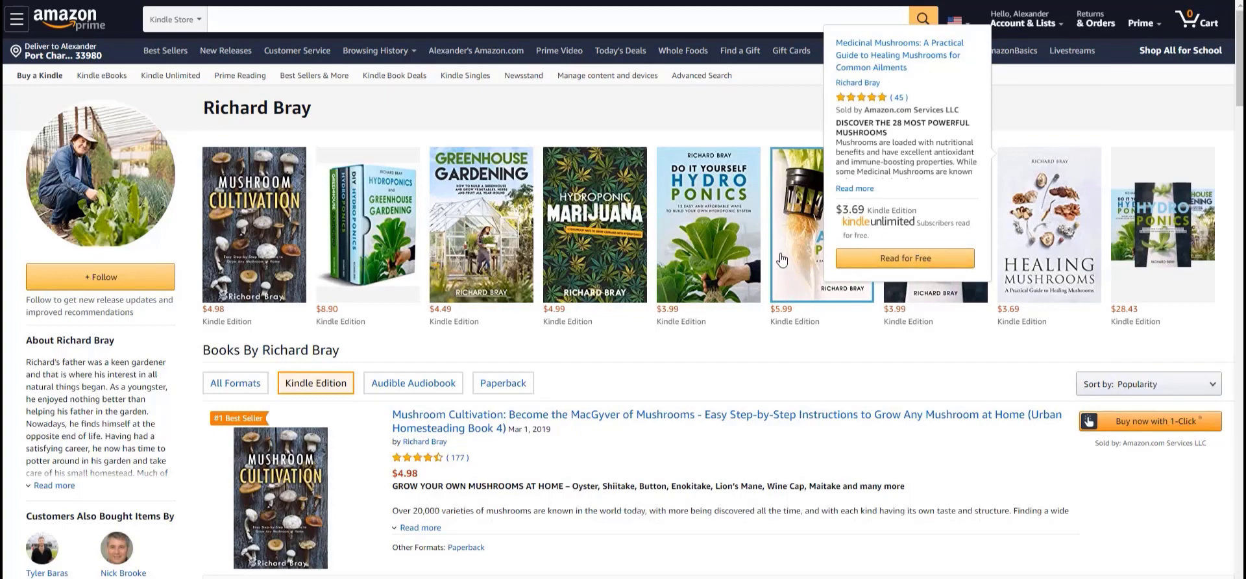
pyautogui.moveTo(583, 288)
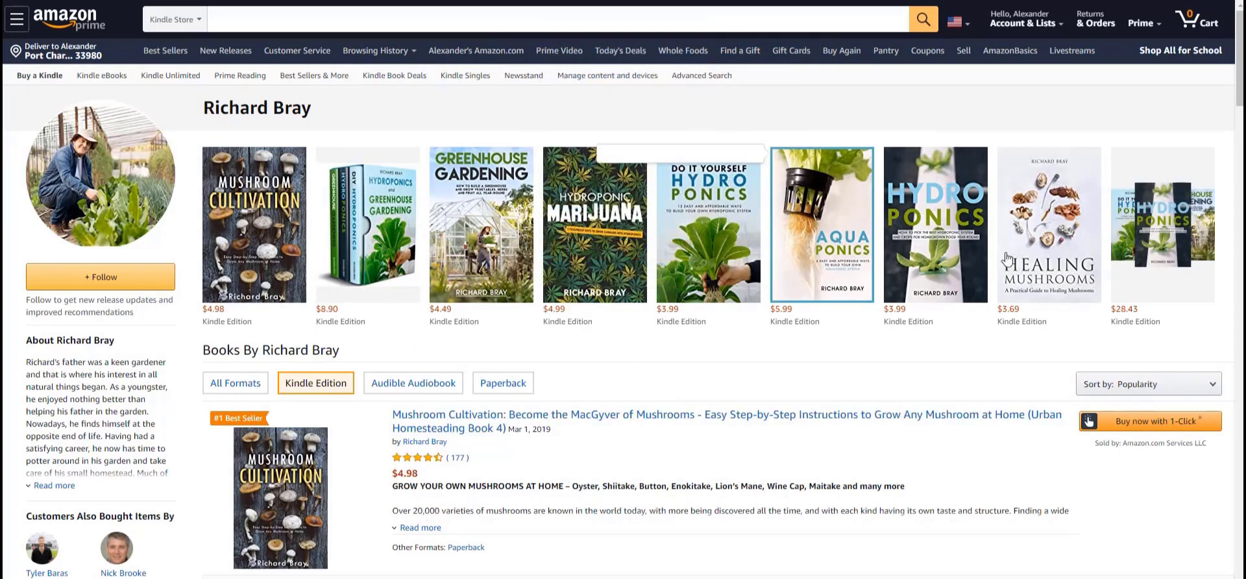
pyautogui.moveTo(348, 224)
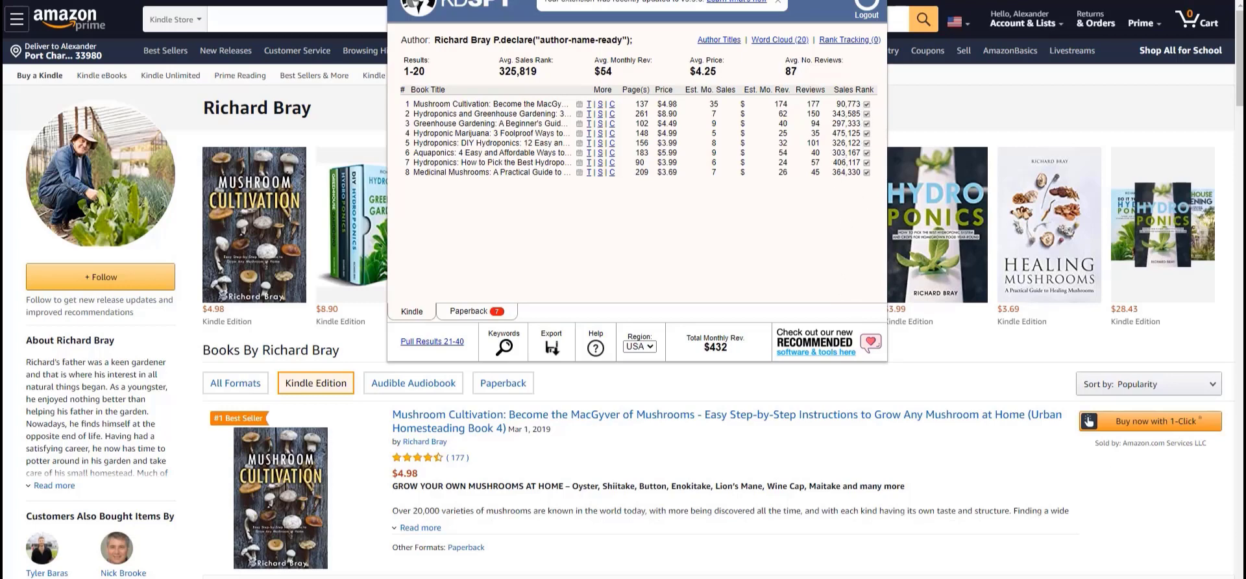
pyautogui.click(1014, 104)
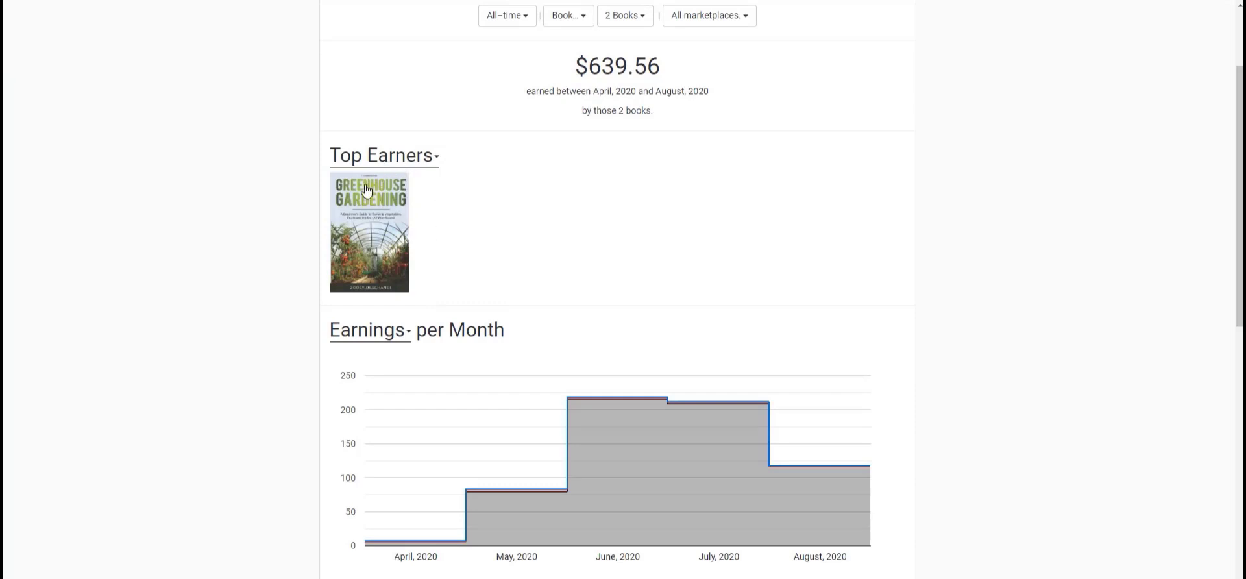
# Examine the greenhouse gardening book's earnings chart month by month from April to August 2020, comparing Select, royalties and print income
pyautogui.moveTo(392, 527)
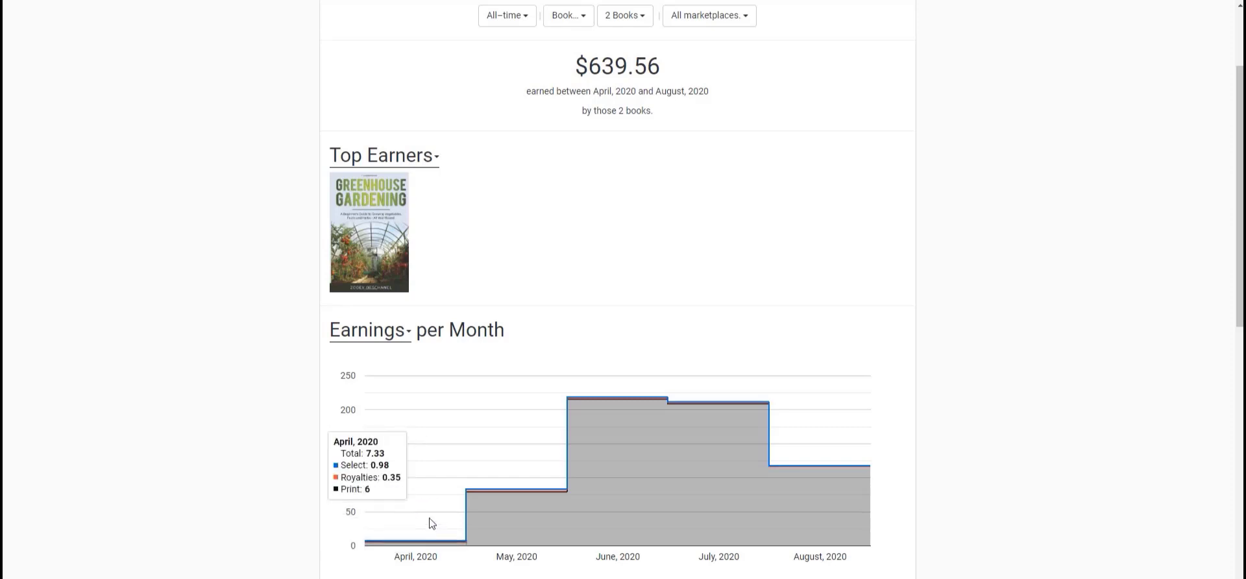
pyautogui.moveTo(493, 508)
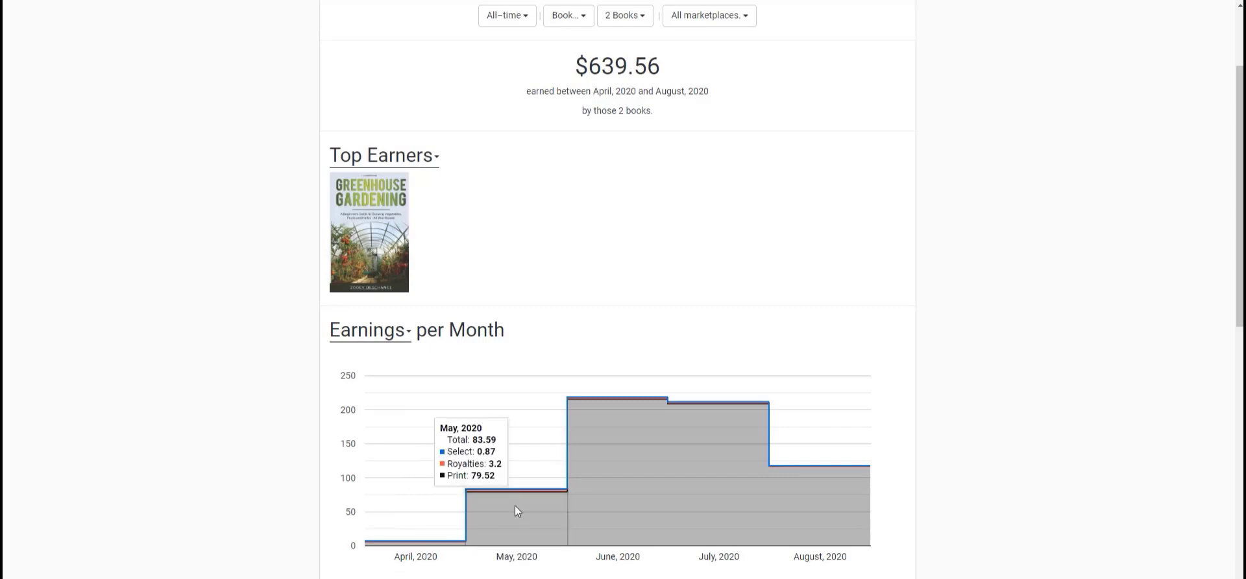
pyautogui.moveTo(595, 481)
pyautogui.moveTo(720, 441)
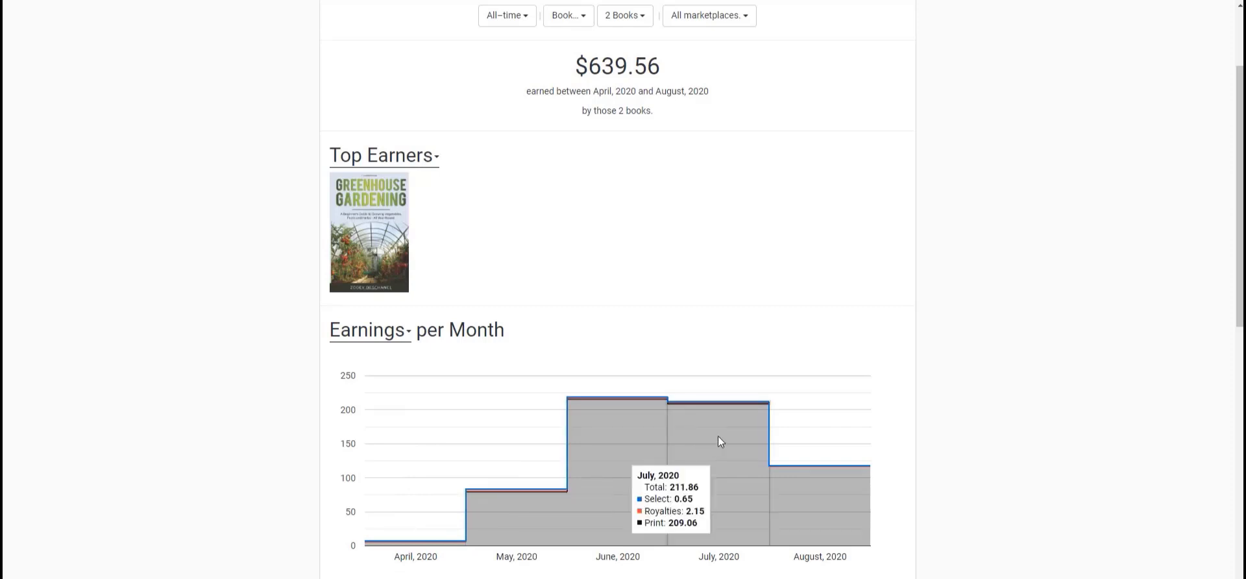
pyautogui.moveTo(791, 465)
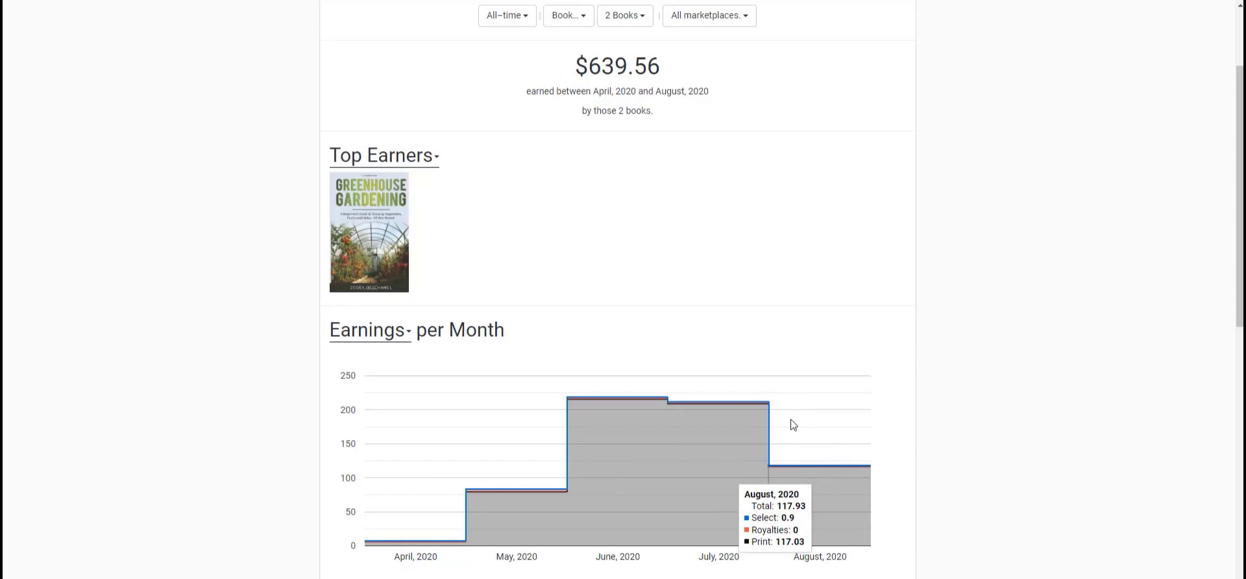
pyautogui.moveTo(763, 406)
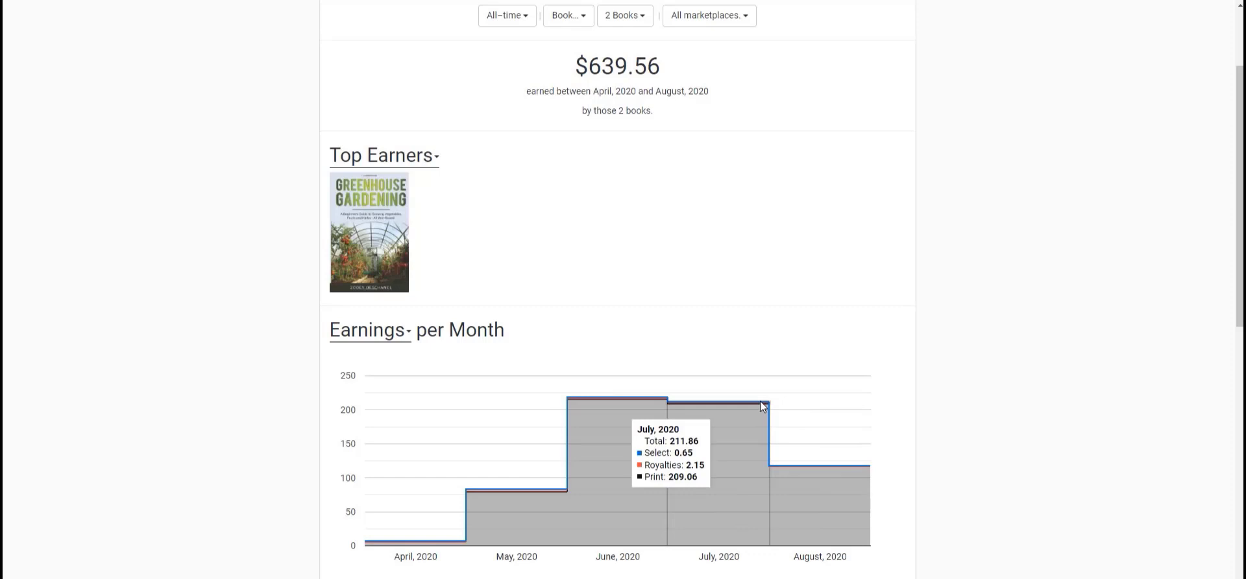
pyautogui.moveTo(533, 386)
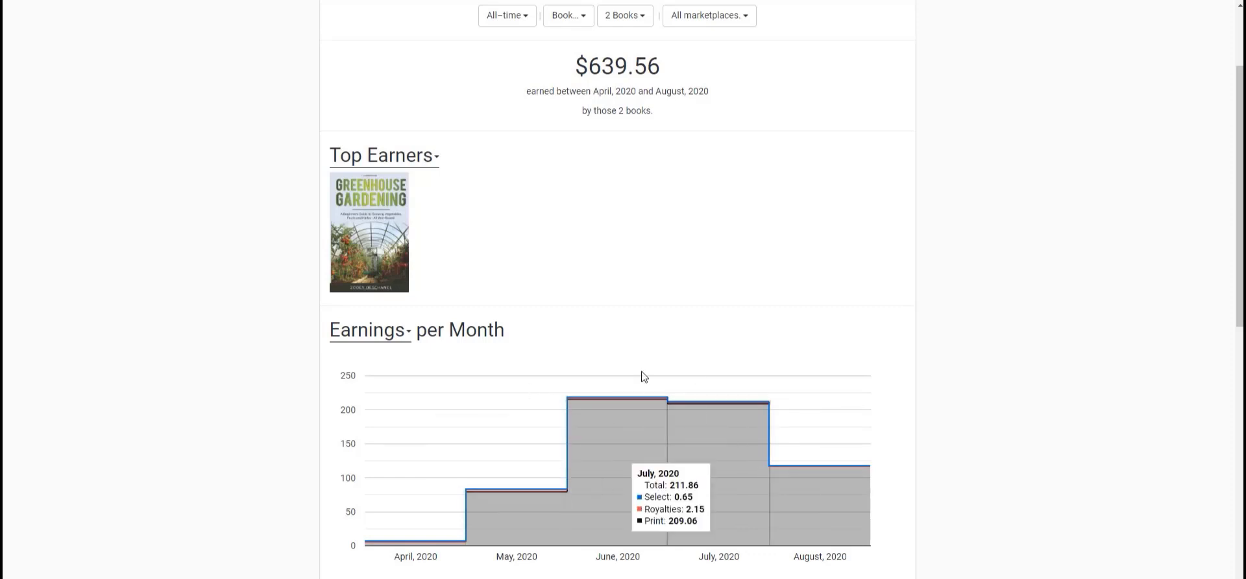
pyautogui.moveTo(614, 393)
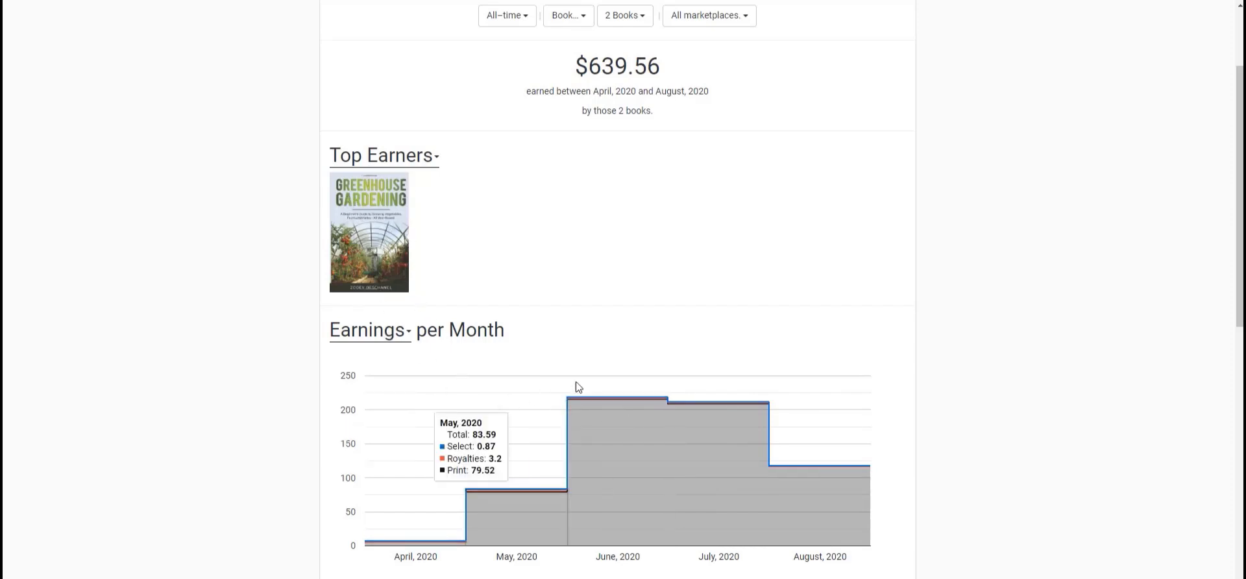
pyautogui.moveTo(537, 504)
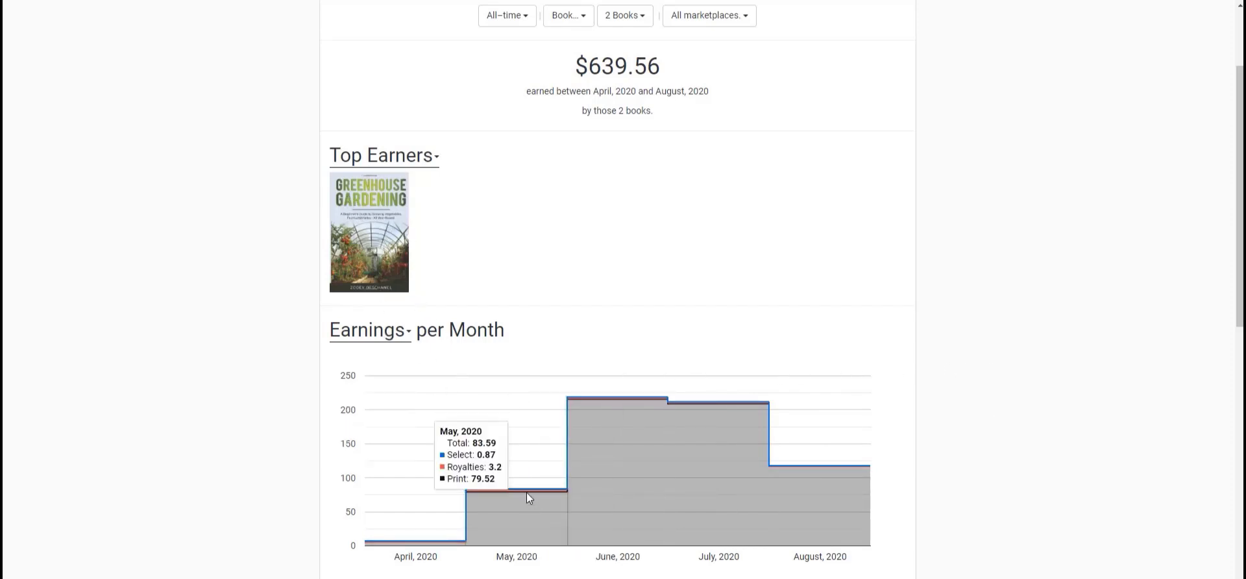
pyautogui.moveTo(600, 442)
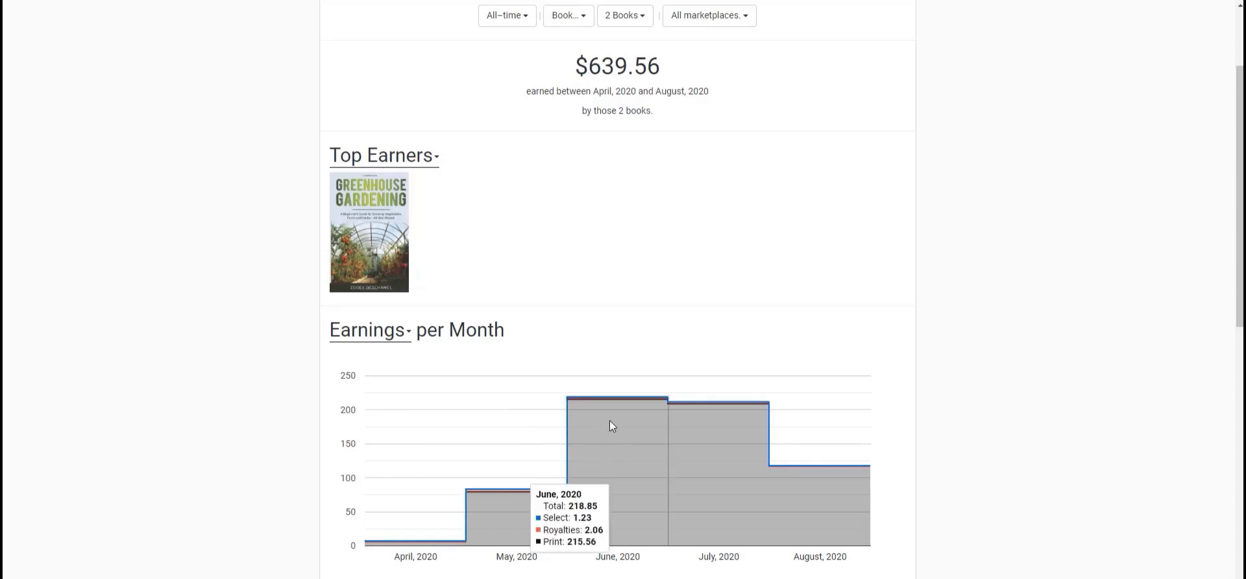
# Compare the greenhouse gardening book's June, July and August 2020 earnings on the monthly earnings chart
pyautogui.moveTo(676, 426)
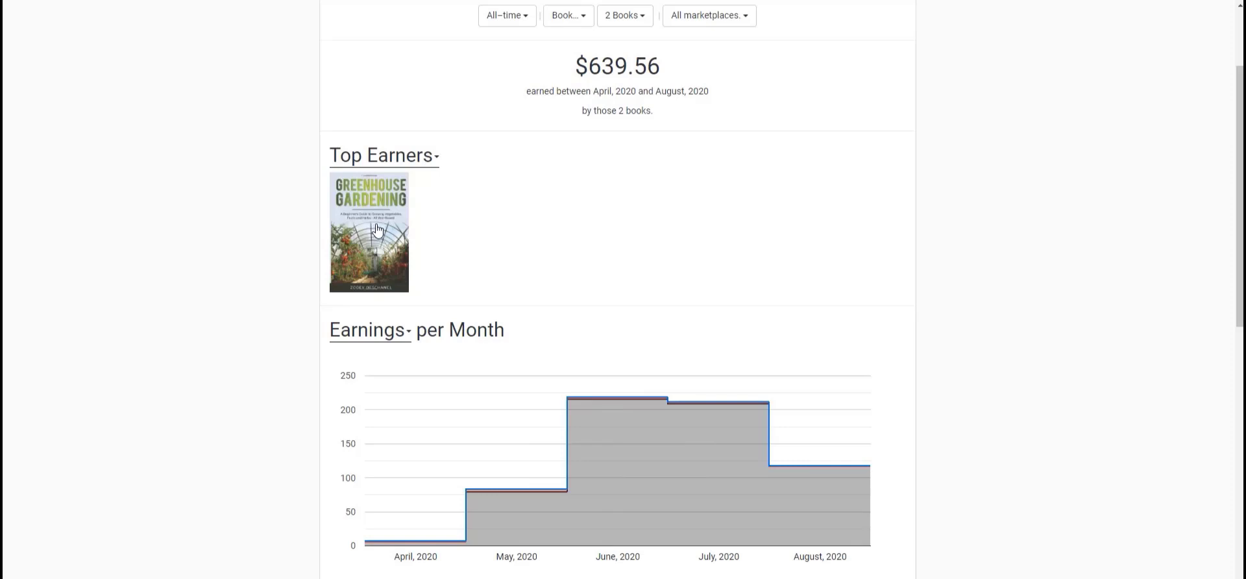
pyautogui.moveTo(578, 462)
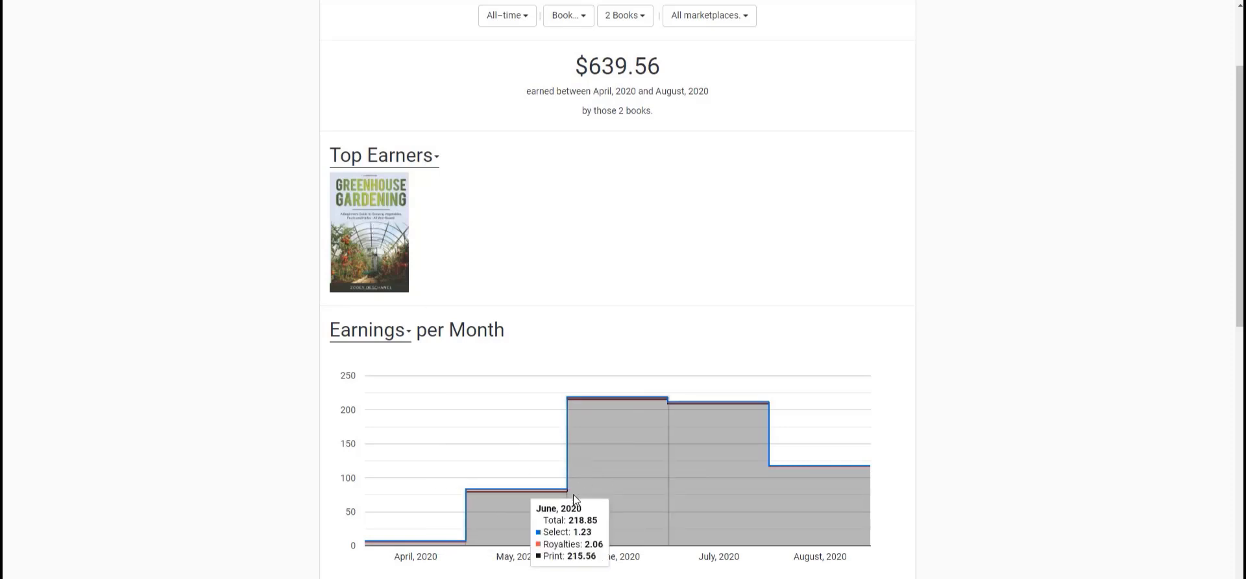
pyautogui.moveTo(803, 483)
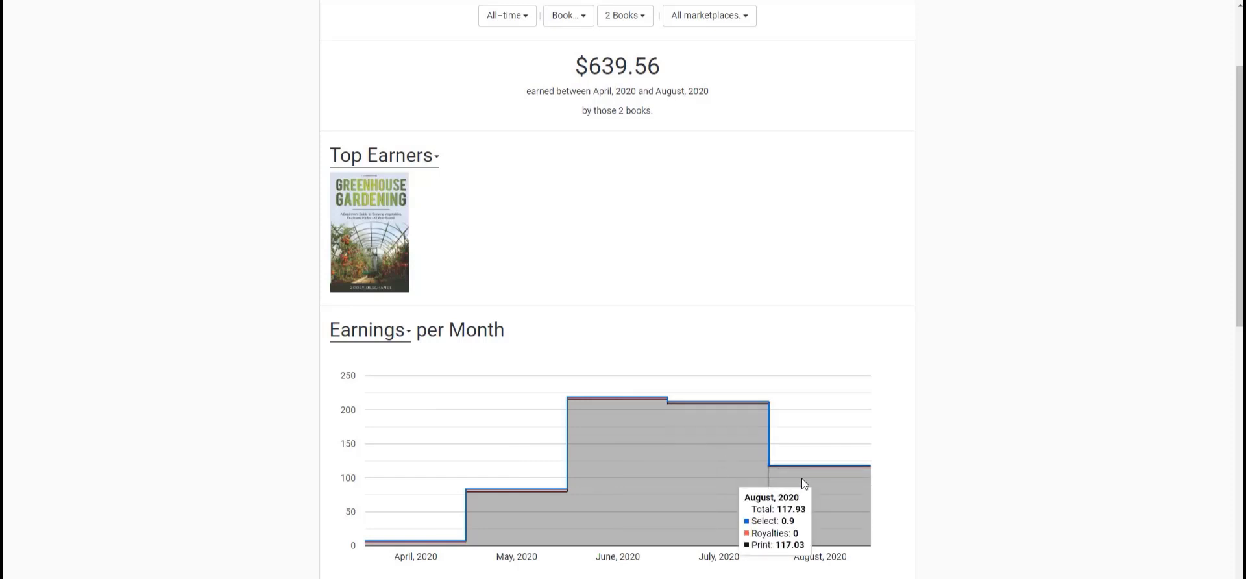
pyautogui.scroll(2, 650, 343)
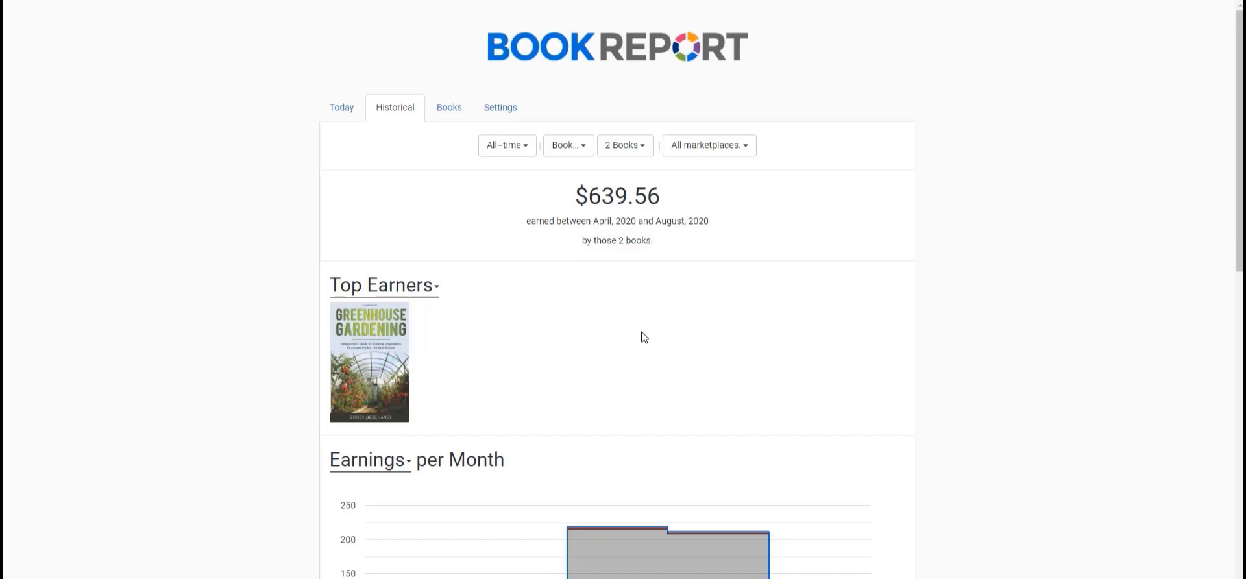
# Open the Amazon page of the top-earning greenhouse gardening paperback and check its Best Sellers Rank in the product details
pyautogui.click(355, 331)
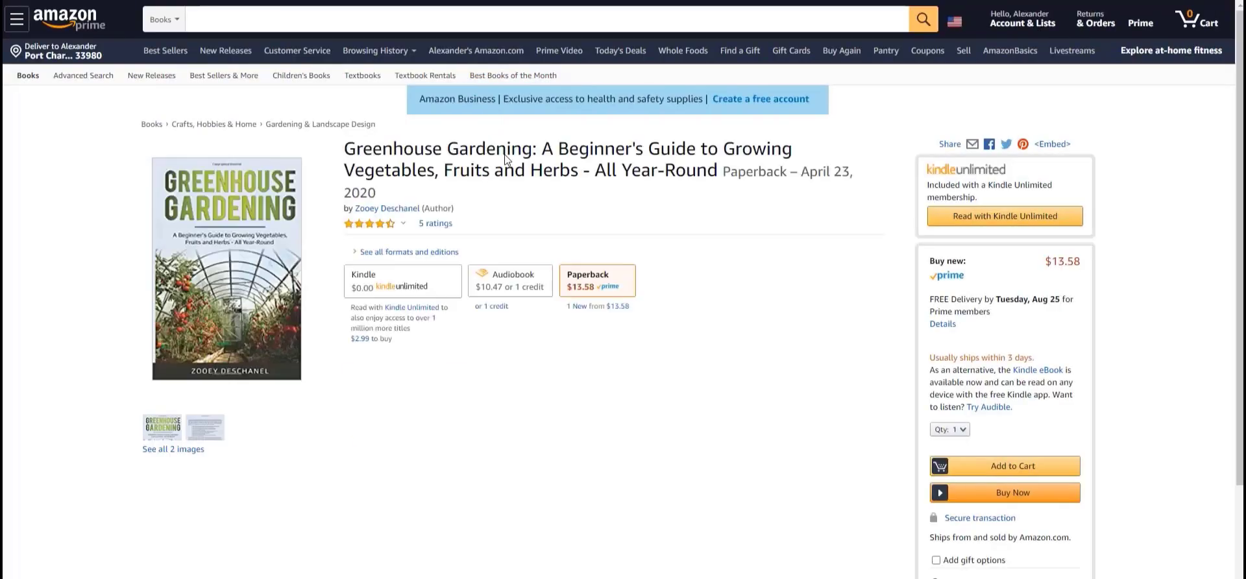
pyautogui.scroll(-10, 468, 163)
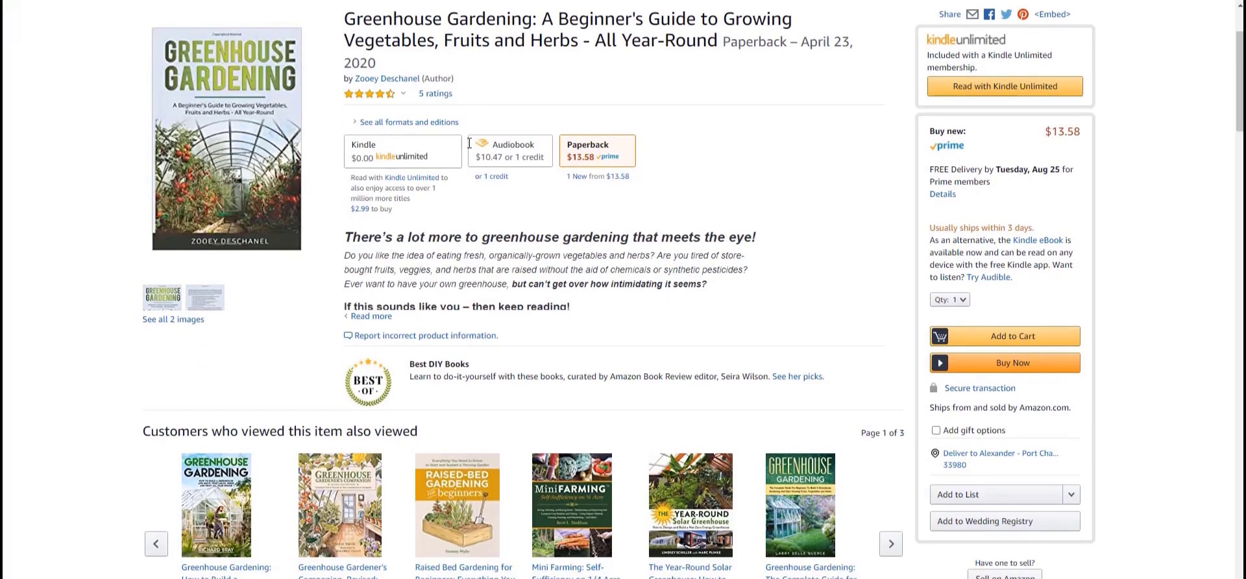
pyautogui.scroll(-5, 447, 172)
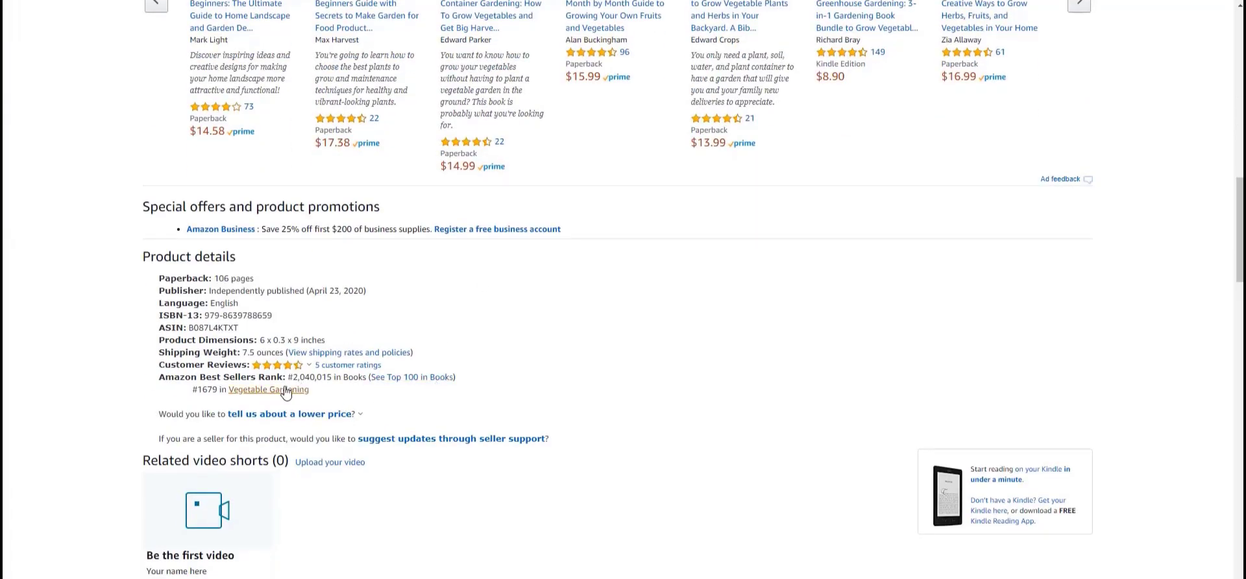
pyautogui.moveTo(293, 379); pyautogui.dragTo(341, 379)
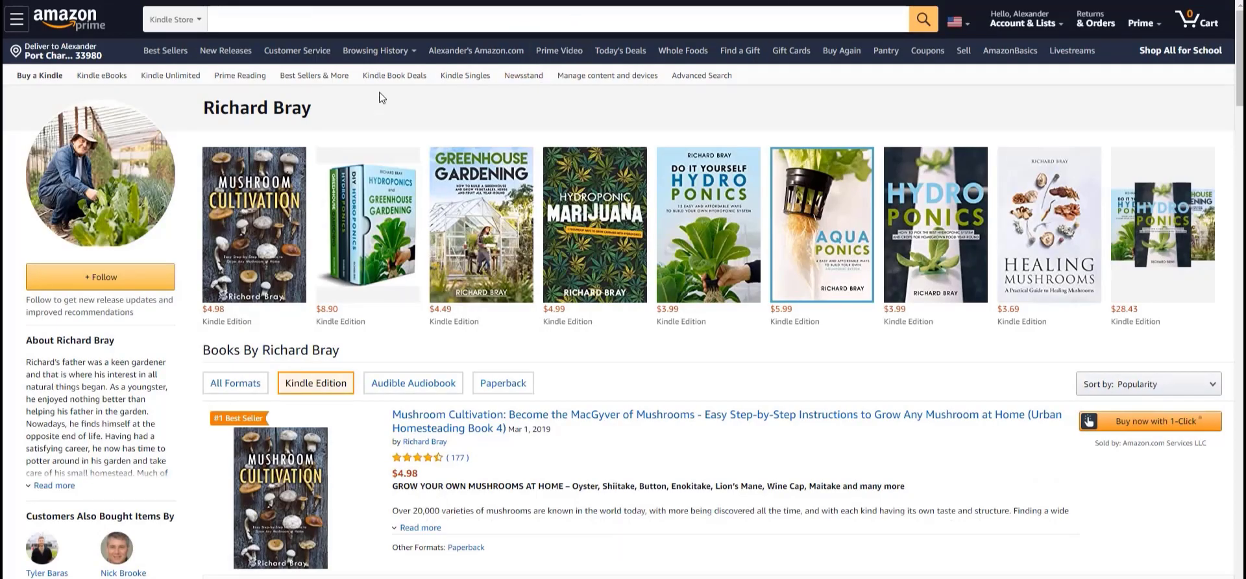
# Switch back to Book Report and recheck the June 2020 print, Select and royalty earnings of the greenhouse gardening book
pyautogui.click(876, 1)
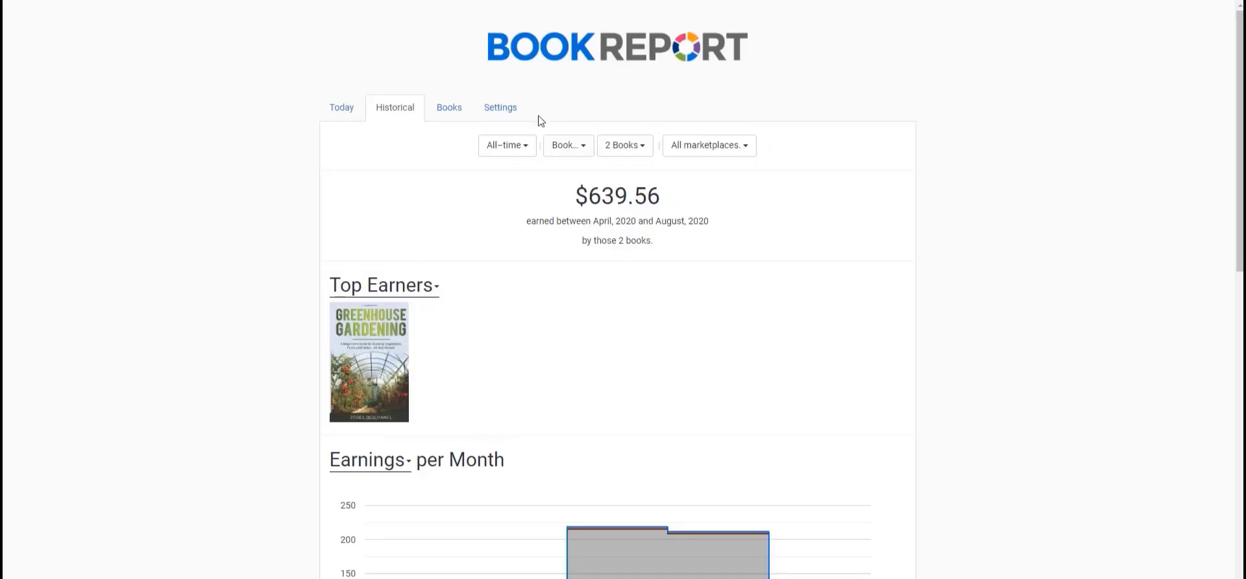
pyautogui.scroll(-2, 556, 201)
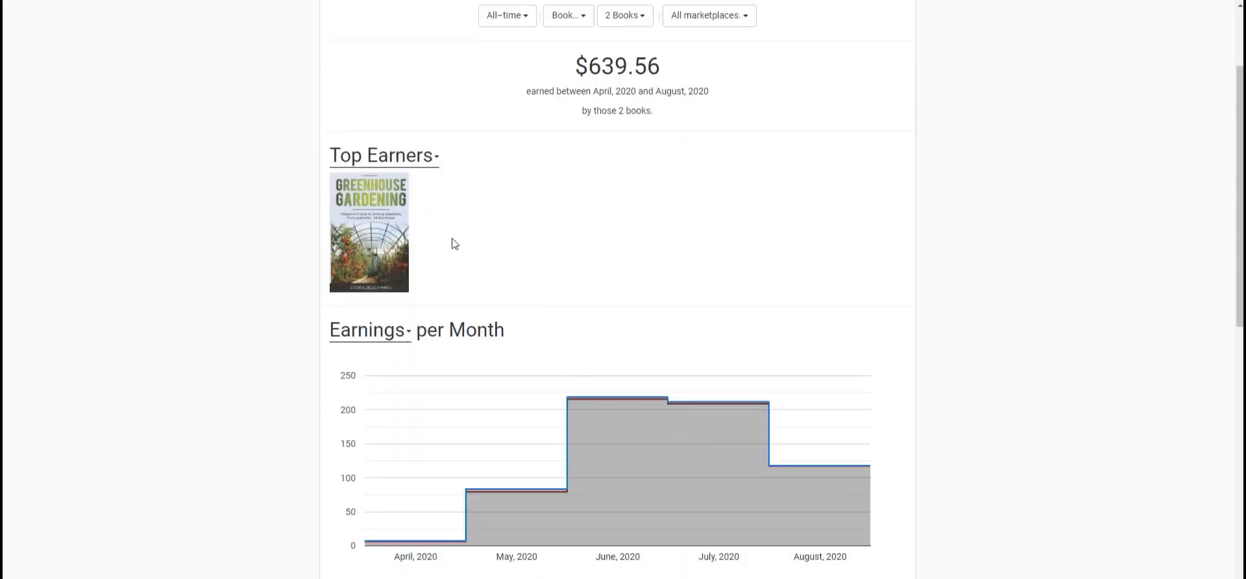
pyautogui.moveTo(582, 426)
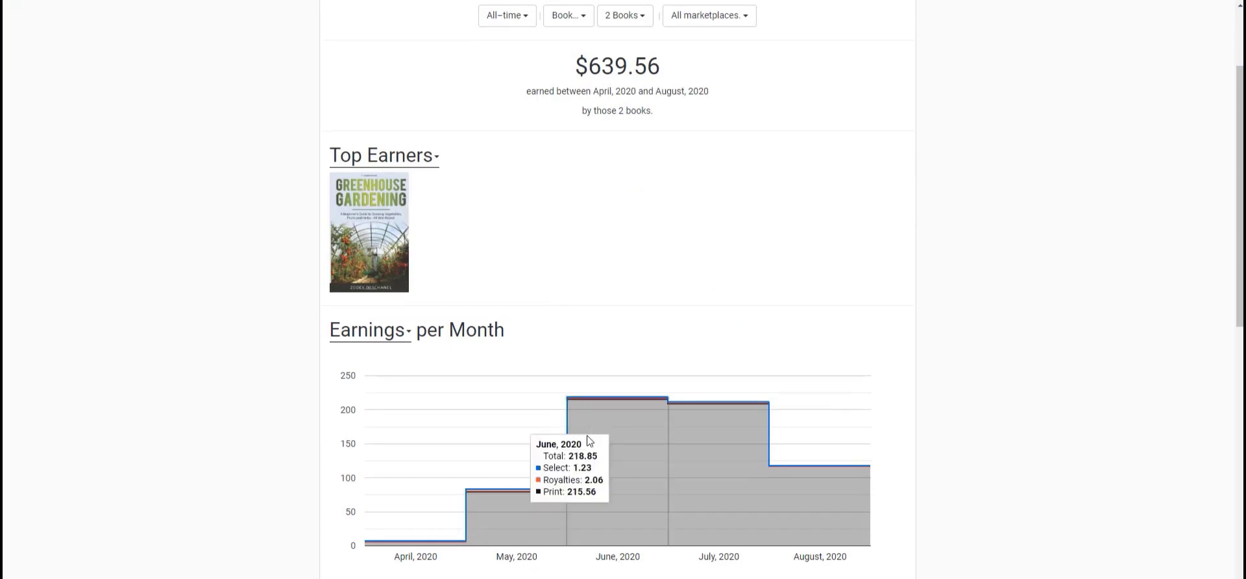
pyautogui.moveTo(688, 424)
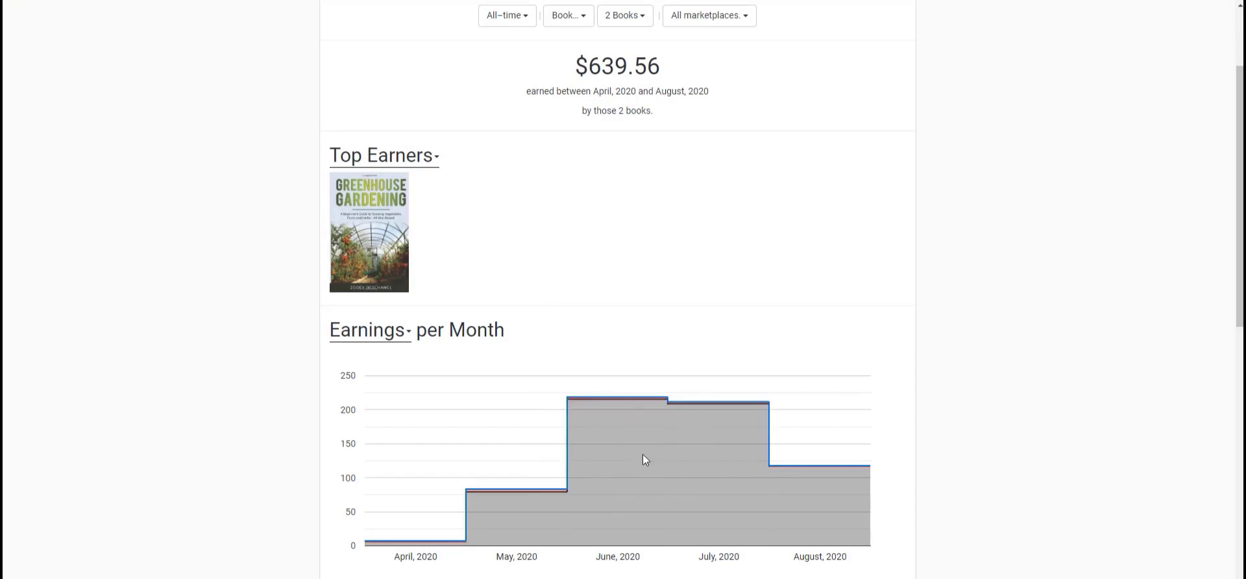
pyautogui.moveTo(635, 434)
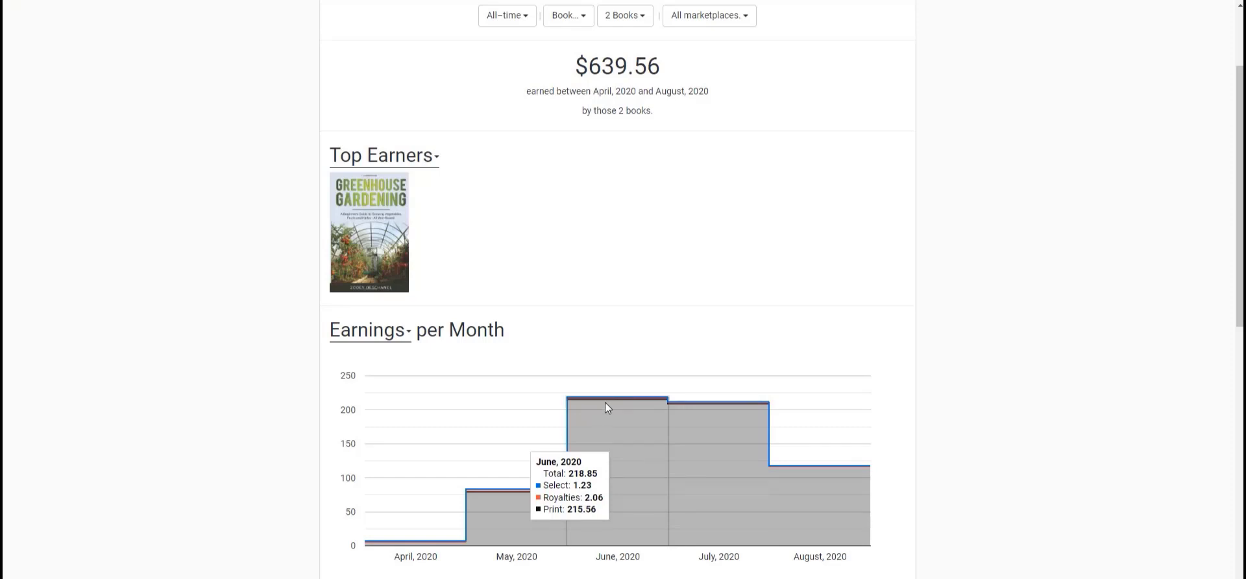
# Return to the self-discipline author's Amazon page and preview the "Self-Discipline: 4 Books in 1" bundle
pyautogui.scroll(2, 639, 392)
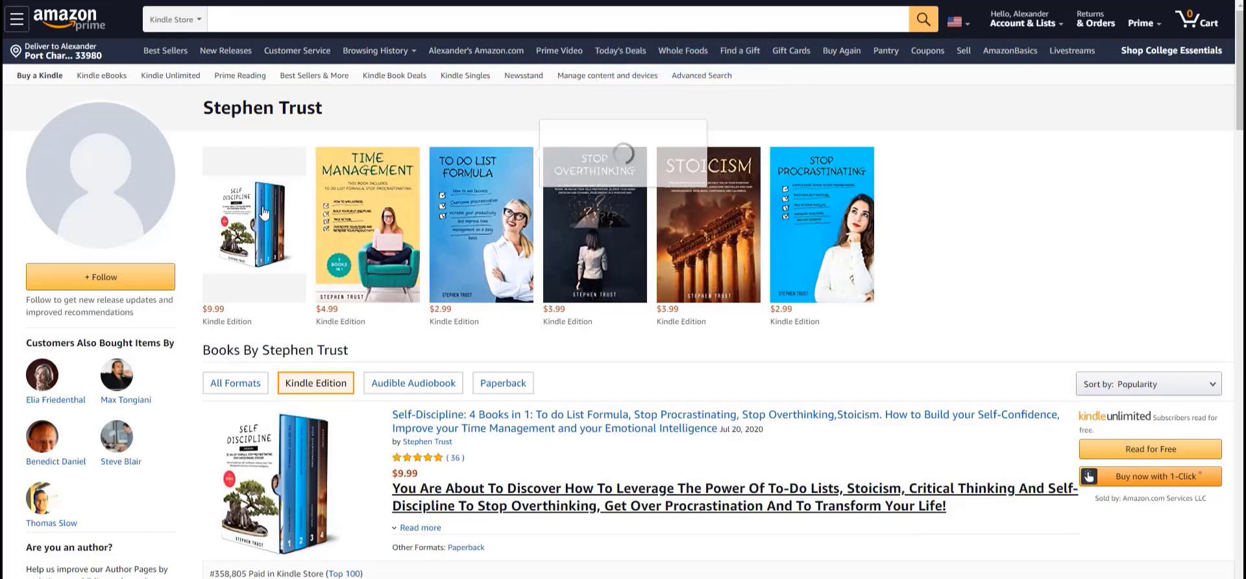
pyautogui.moveTo(256, 221)
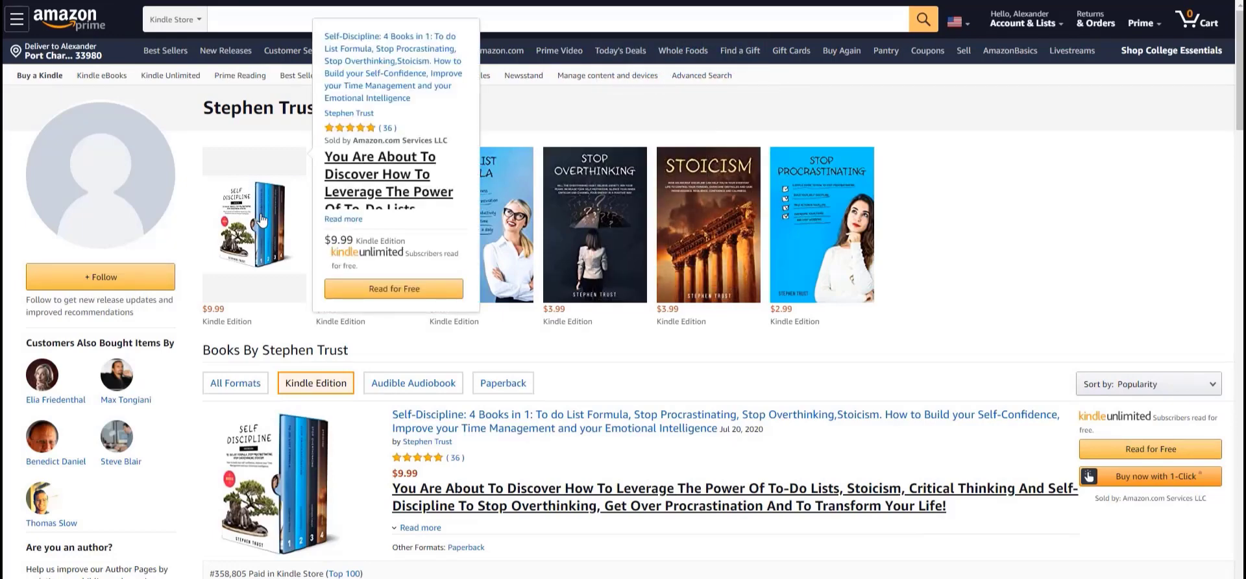